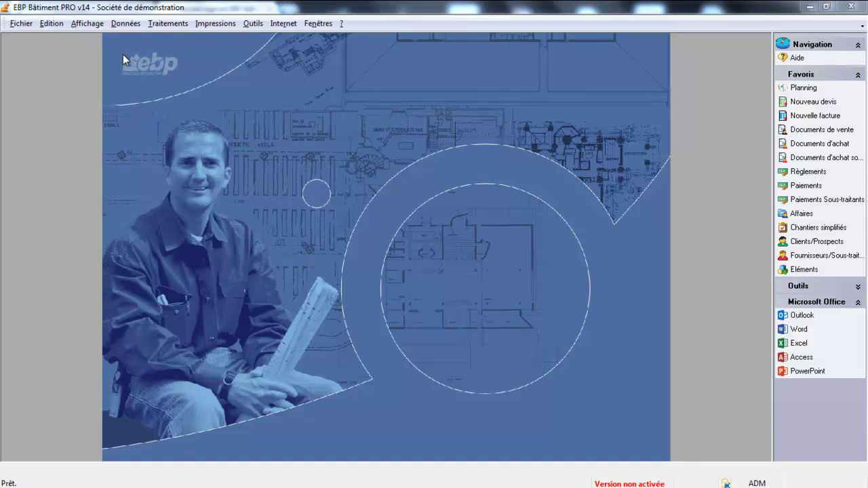
- Review the employee list and the record of employee code 01, then close both
left_click(168, 24)
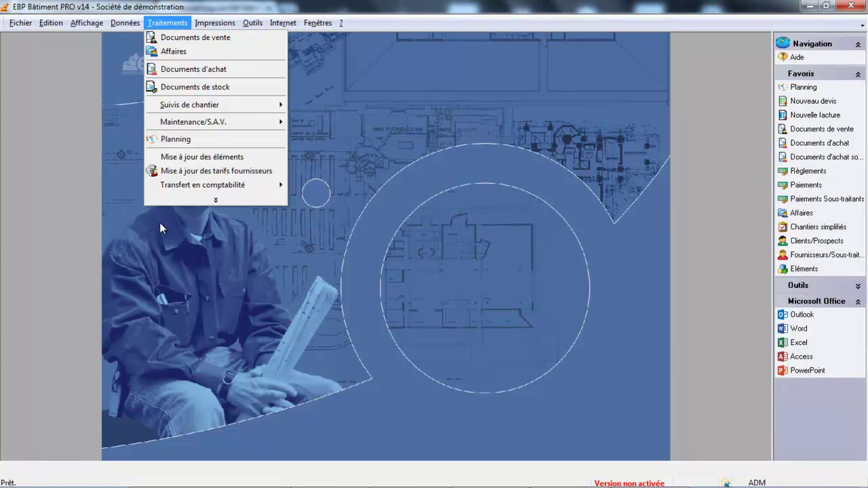
mouse_move(128, 24)
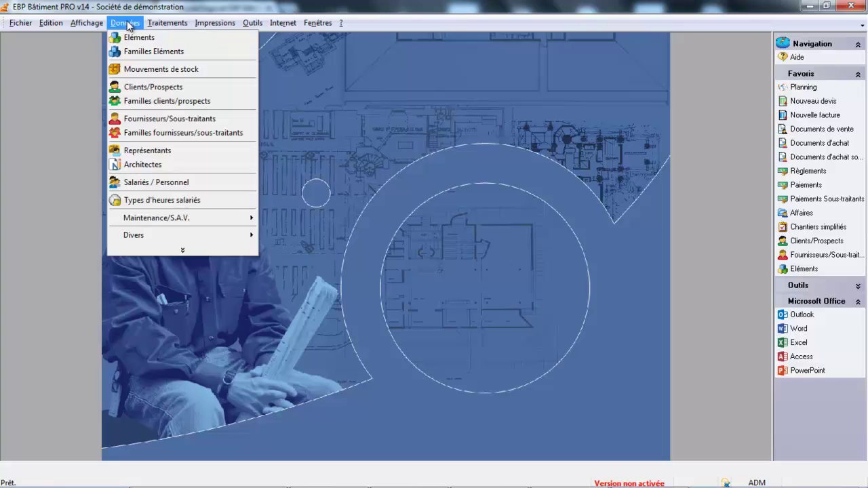
left_click(132, 190)
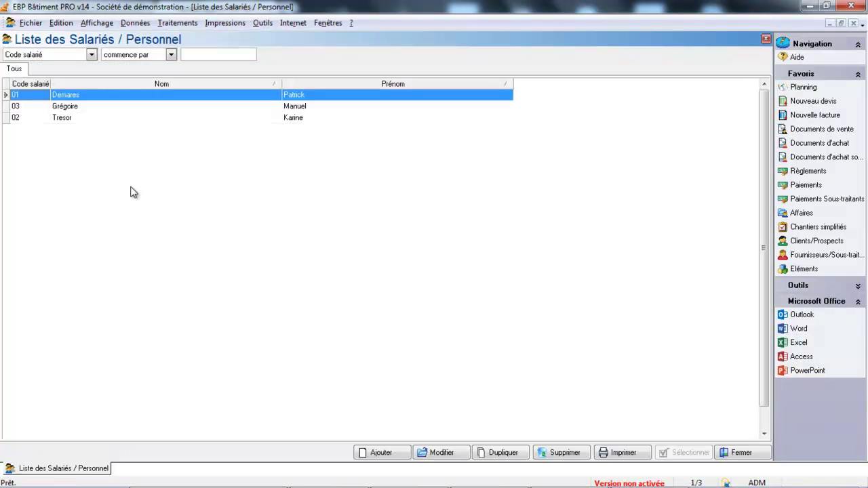
double_click(90, 97)
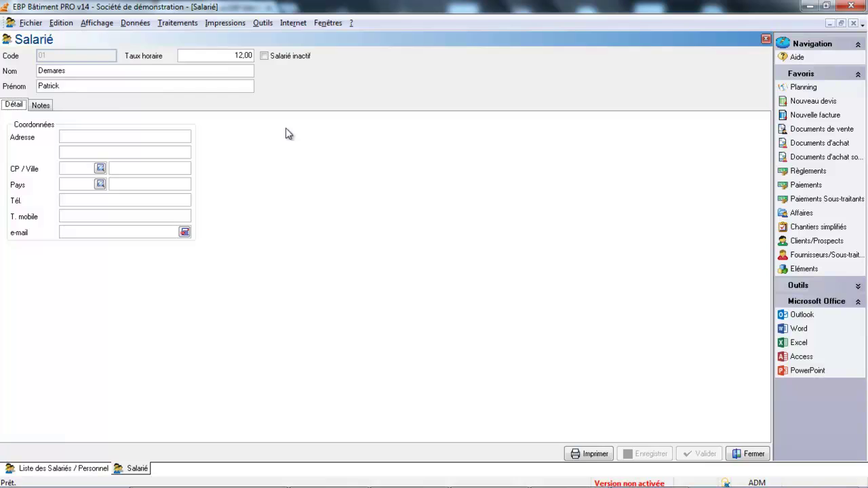
left_click(734, 455)
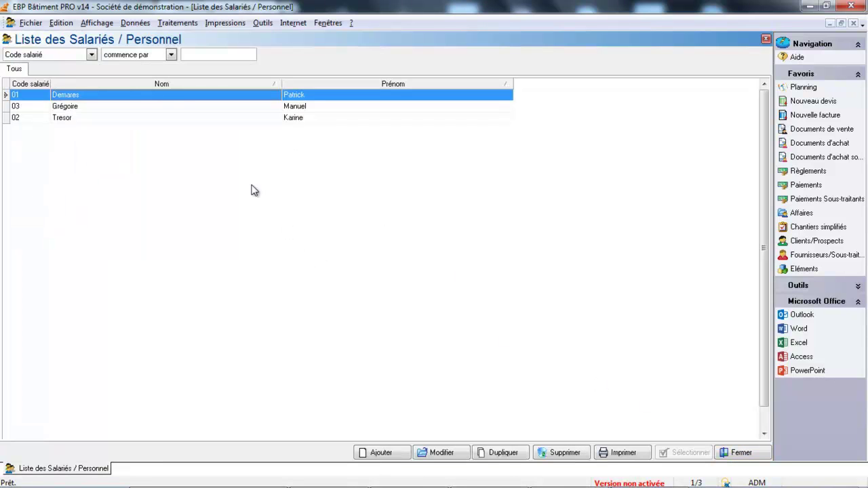
left_click(742, 456)
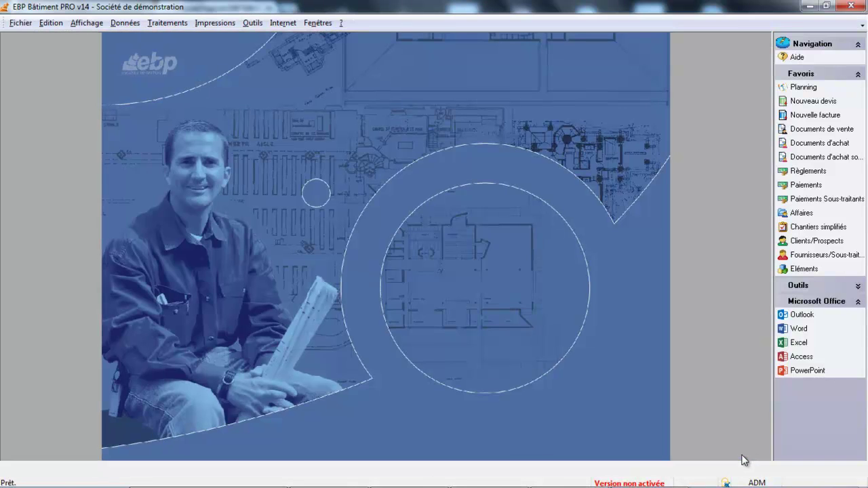
- Review the list of employee hour types and the NORMALE hour type's details, then close both
left_click(125, 23)
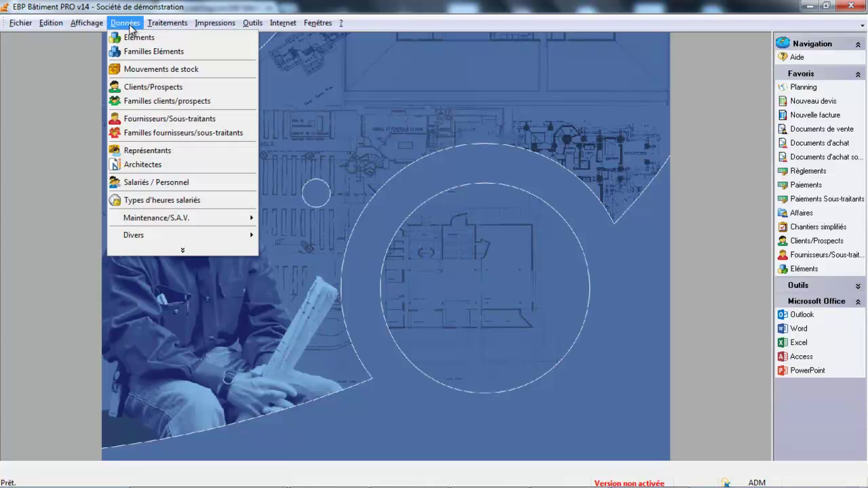
left_click(136, 201)
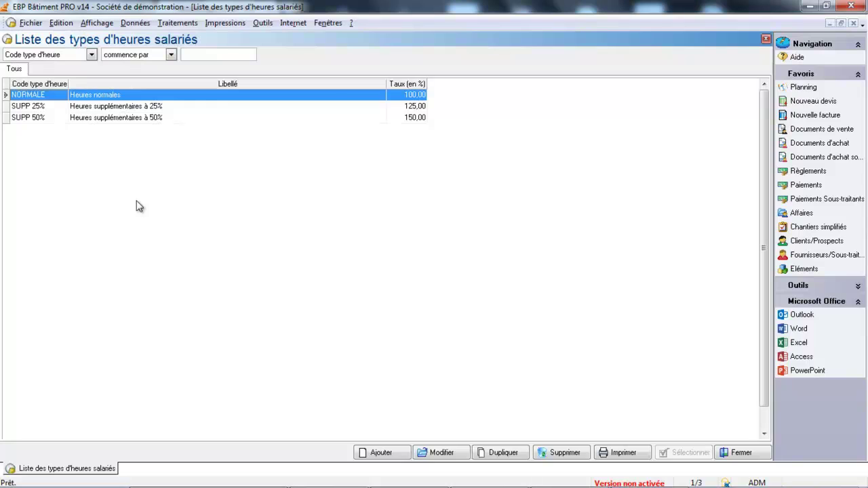
double_click(88, 94)
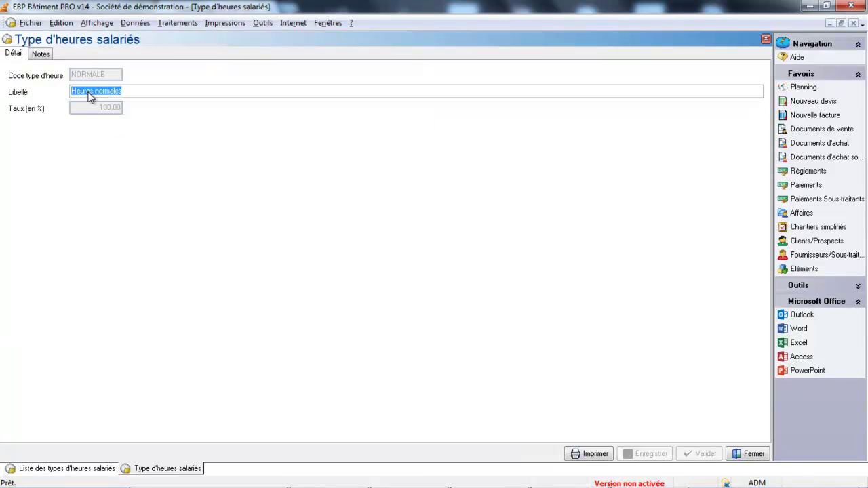
left_click(733, 457)
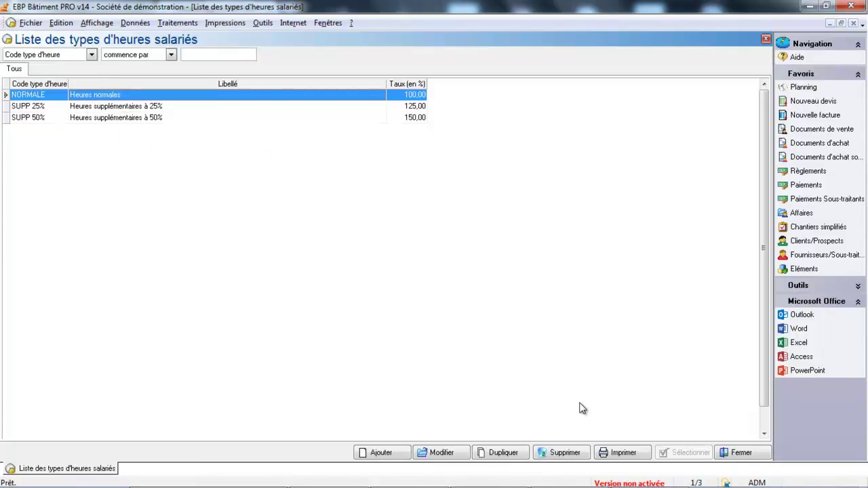
left_click(758, 450)
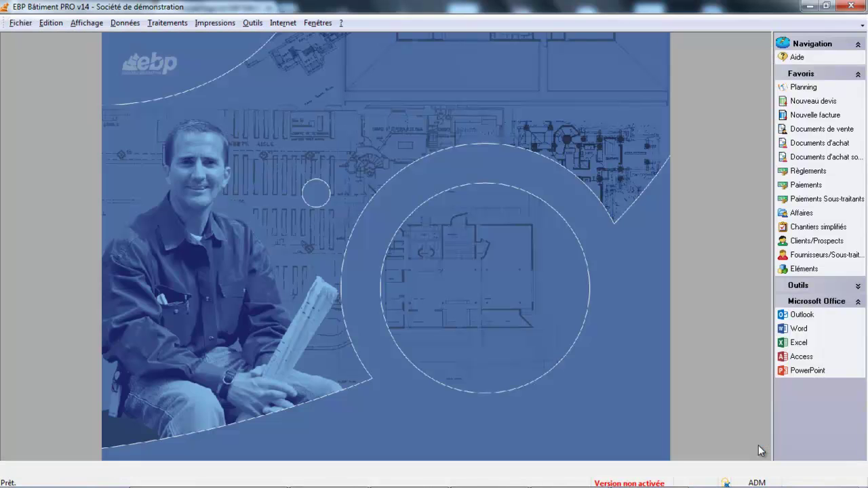
- Review the lines of ARTI-PEINT invoice FA1012 among the sales documents, then close the invoice and the list
left_click(184, 23)
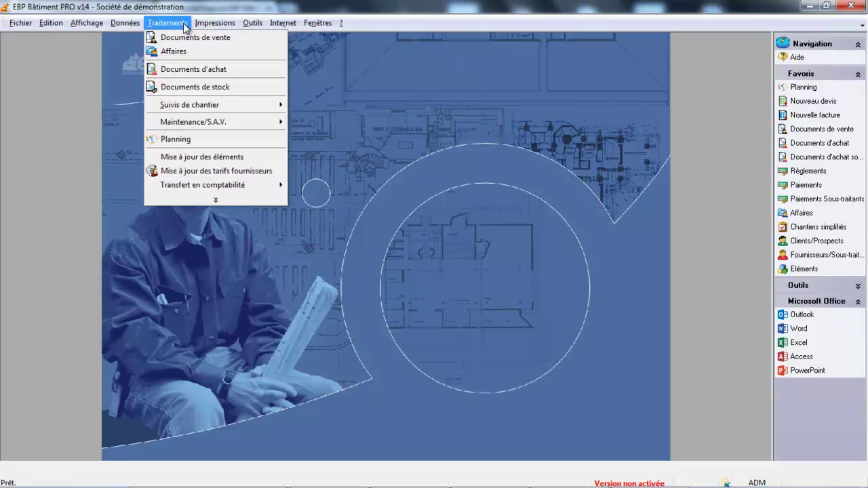
left_click(181, 33)
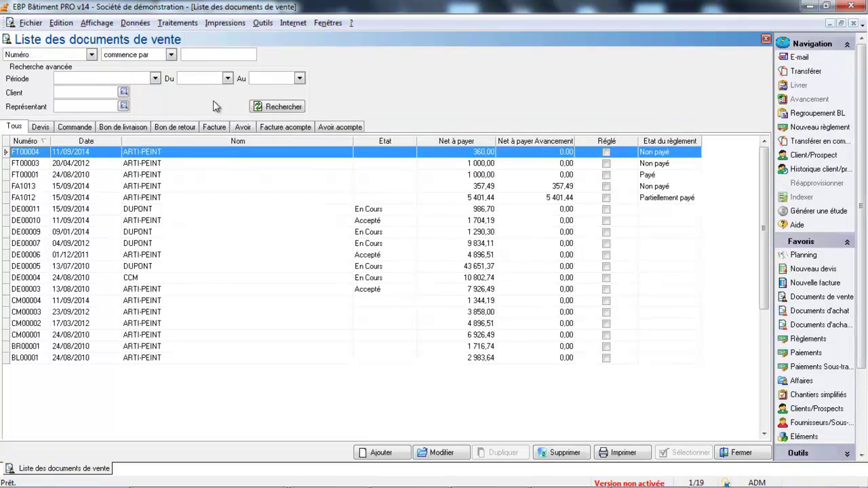
left_click(218, 129)
left_click(199, 168)
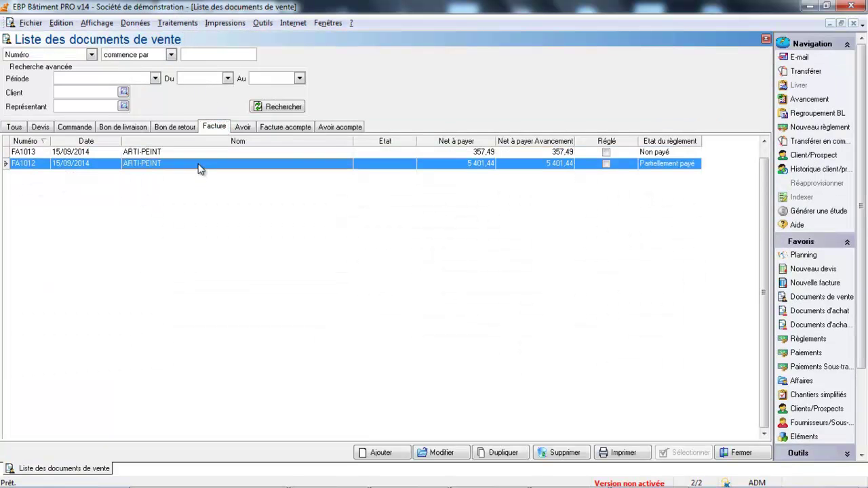
double_click(198, 168)
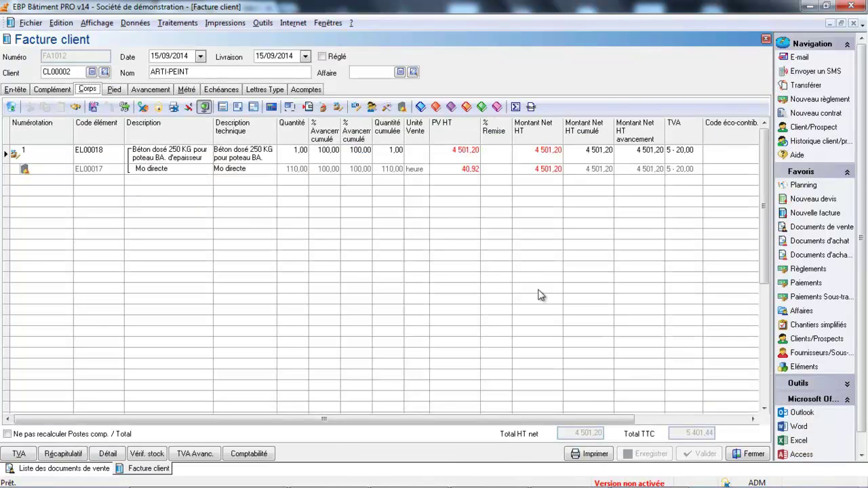
left_click(747, 454)
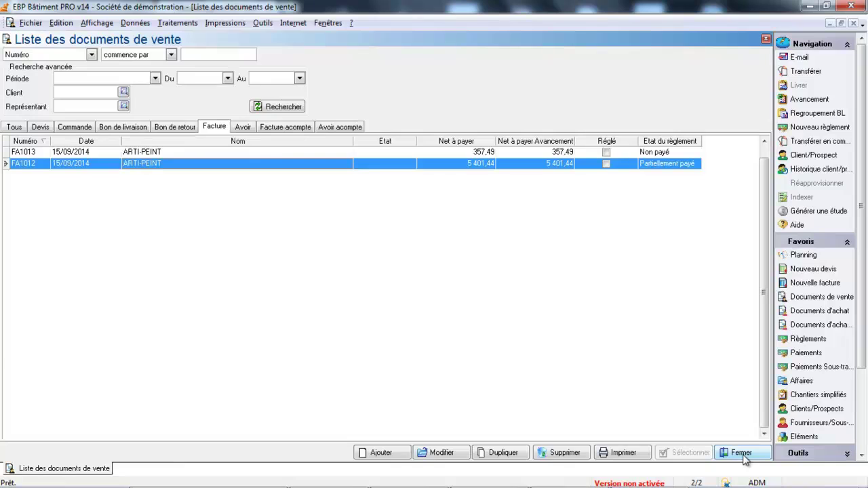
left_click(743, 453)
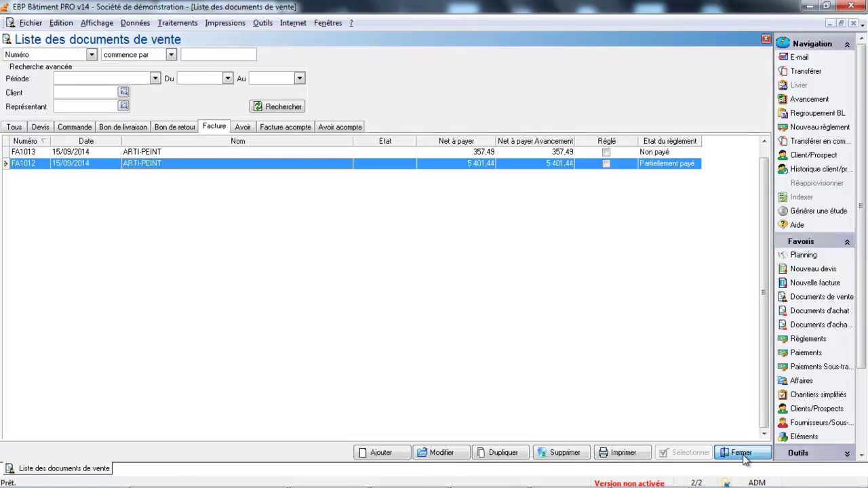
- Start a new record in the list of simplified site follow-ups (Suivis de chantier simplifiés)
left_click(182, 25)
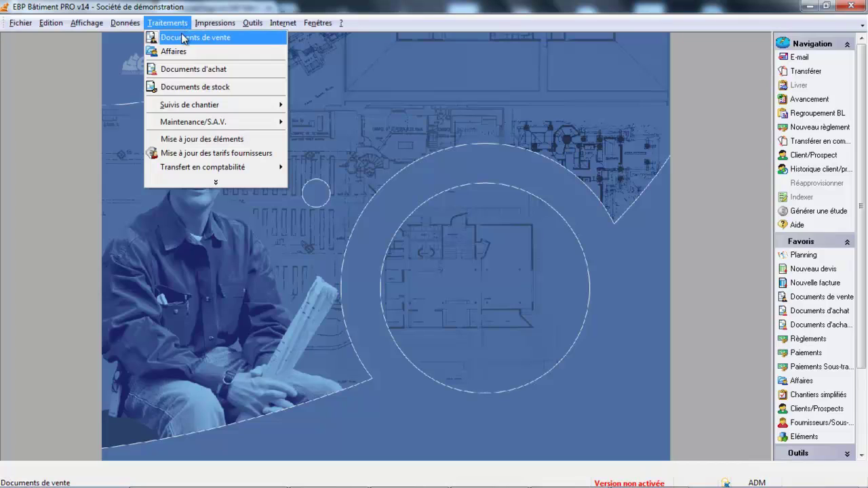
mouse_move(174, 114)
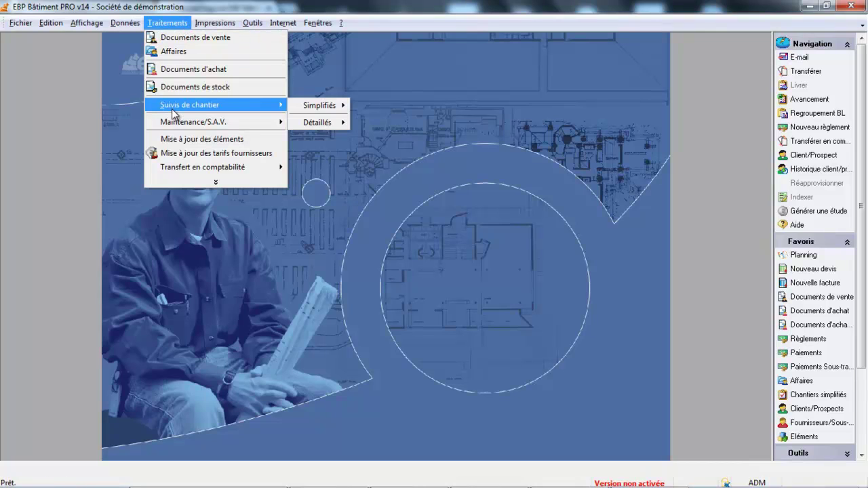
mouse_move(311, 109)
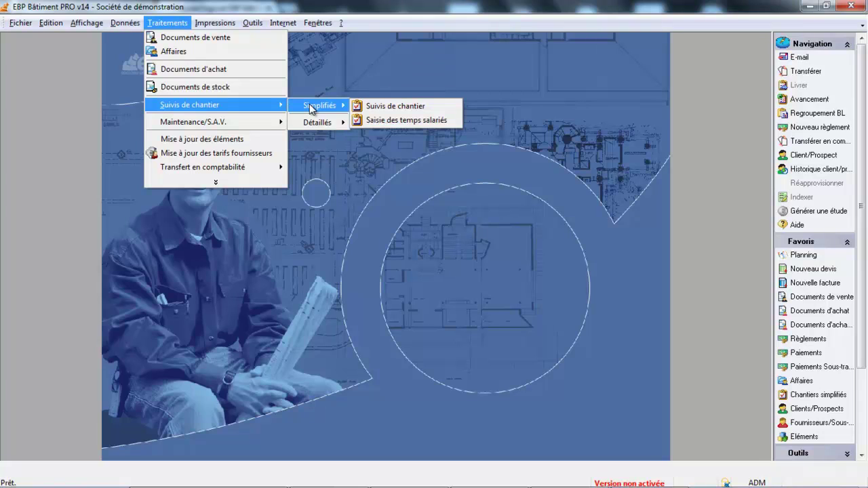
left_click(378, 107)
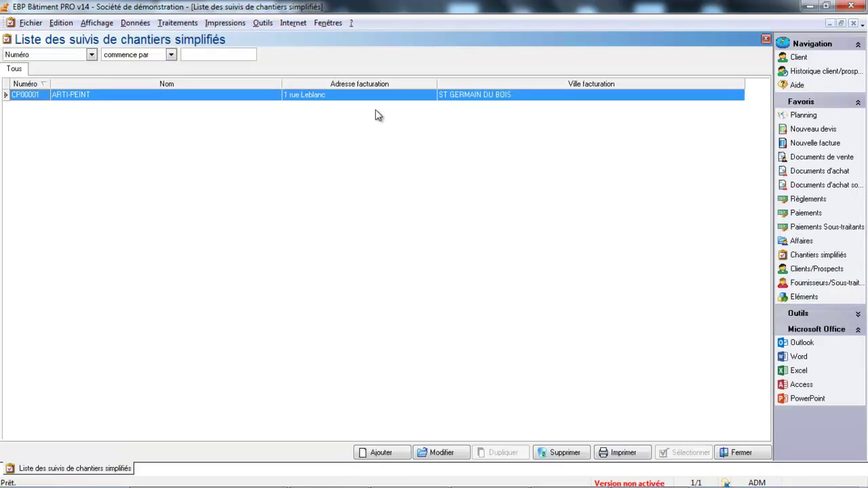
left_click(379, 452)
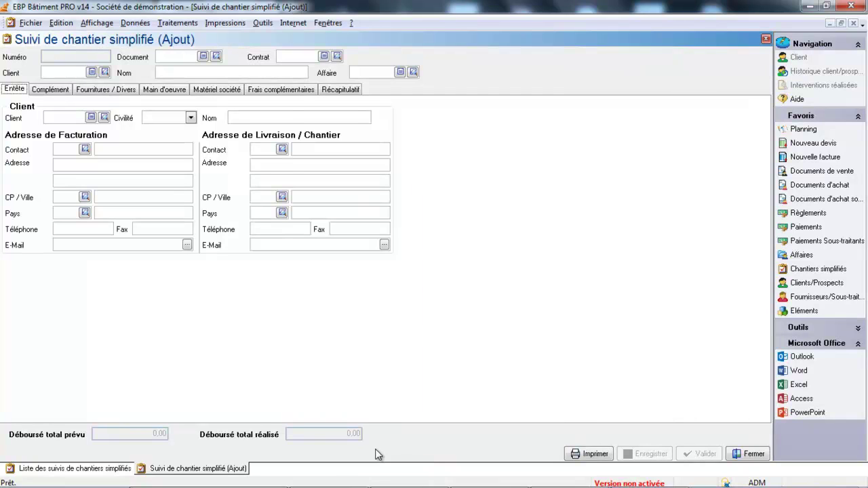
- Link customer invoice FA1012 as the source document of the new site follow-up
left_click(216, 57)
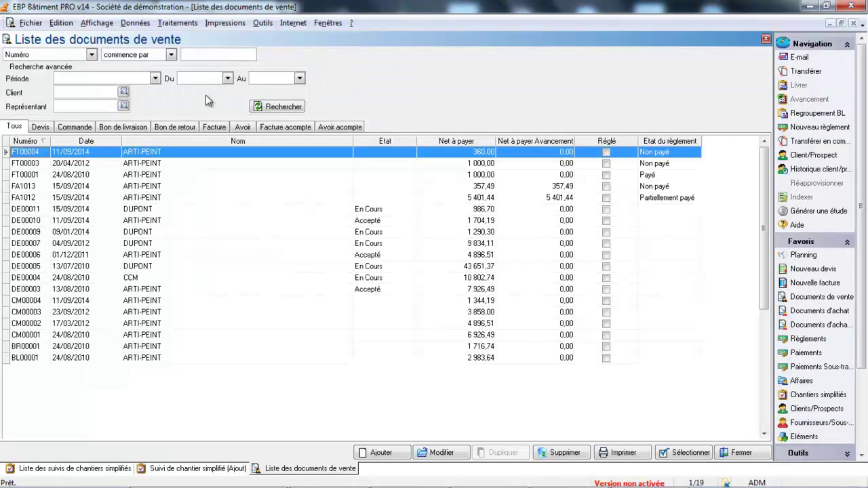
left_click(216, 127)
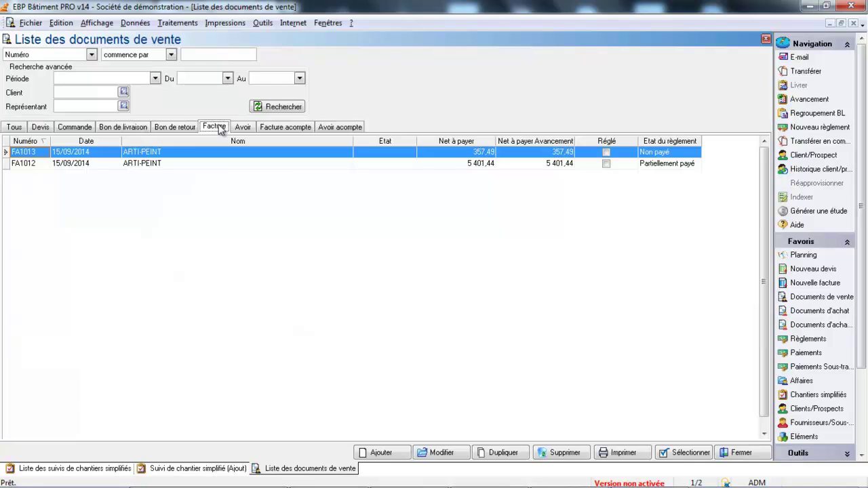
left_click(198, 165)
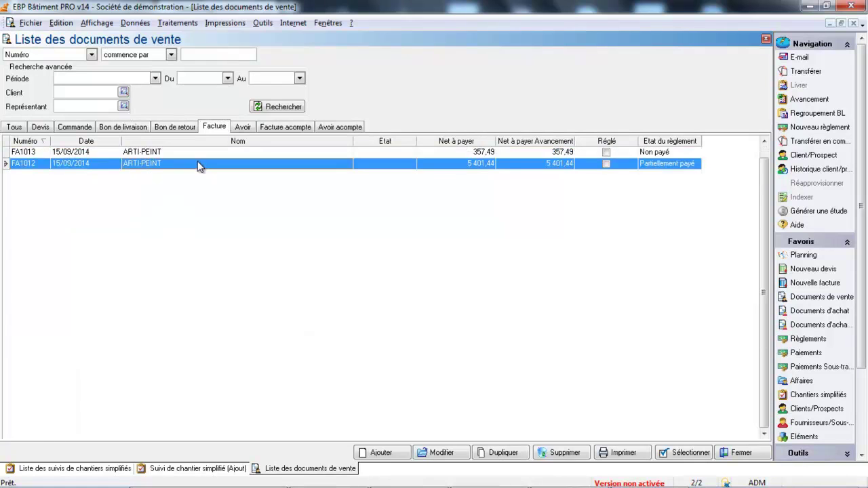
double_click(198, 165)
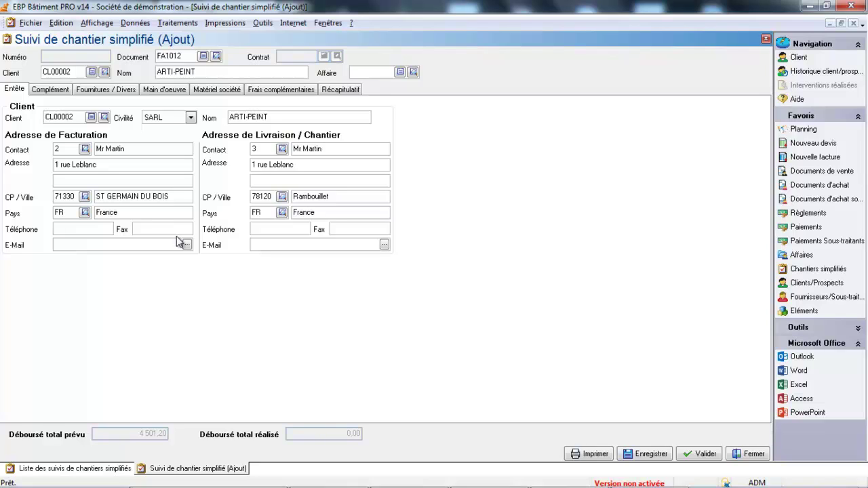
- Enter a description in the follow-up's additional details: "Chantier suivi par" followed by the site supervisor's title and name
left_click(53, 90)
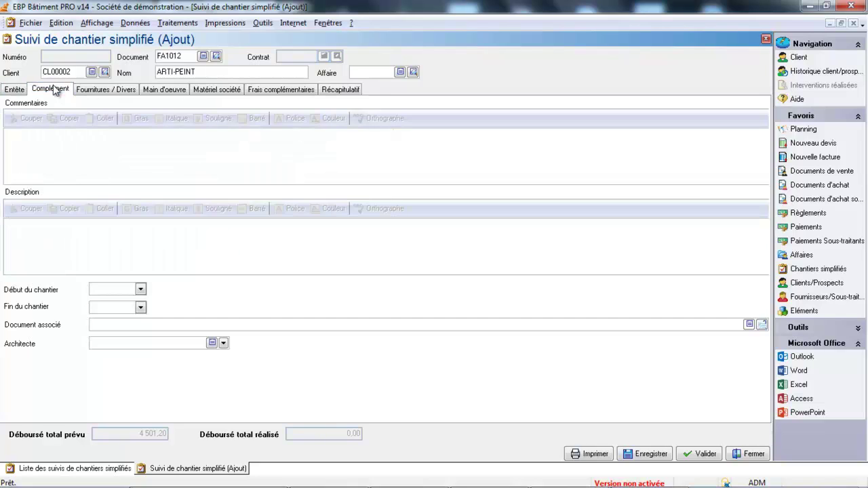
left_click(50, 238)
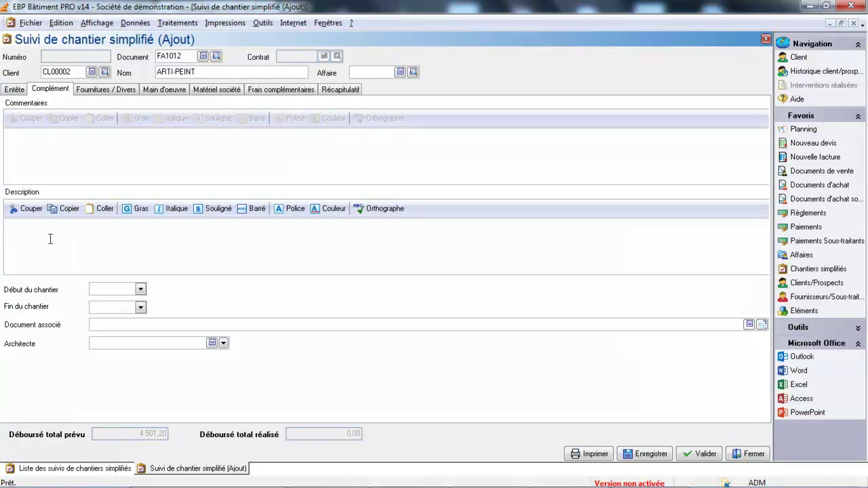
type("Chantier suivi par Mr DURANT")
key("Tab")
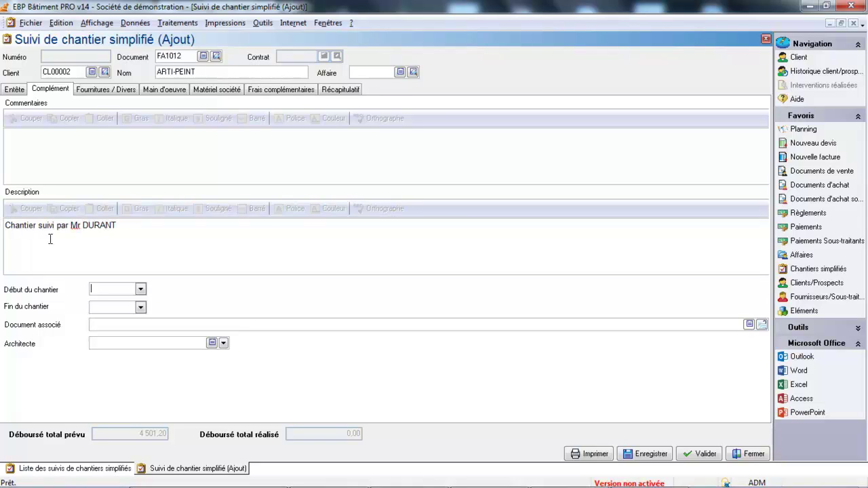
- Set the site's start date to 15/09/2014 and its end date to 29/09/2014
left_click(141, 289)
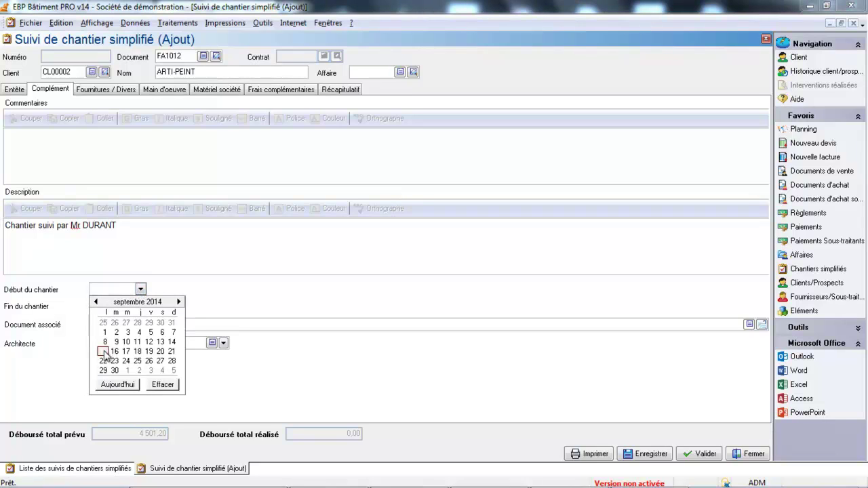
left_click(105, 352)
left_click(140, 307)
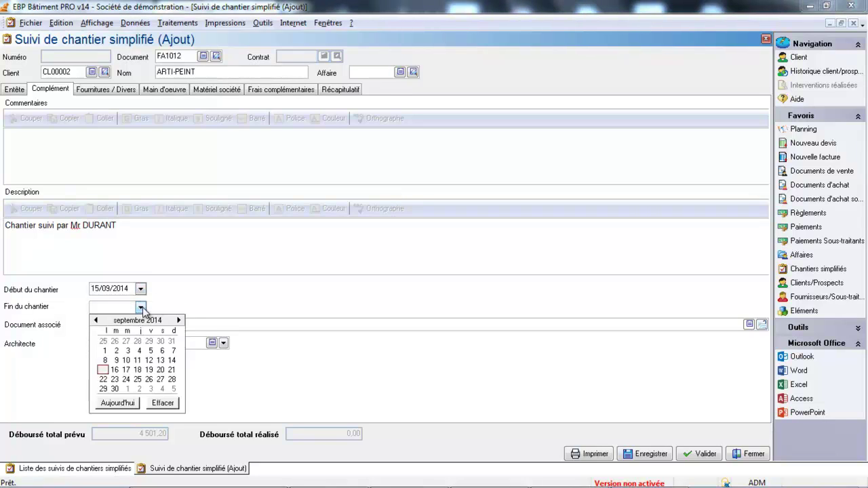
left_click(103, 389)
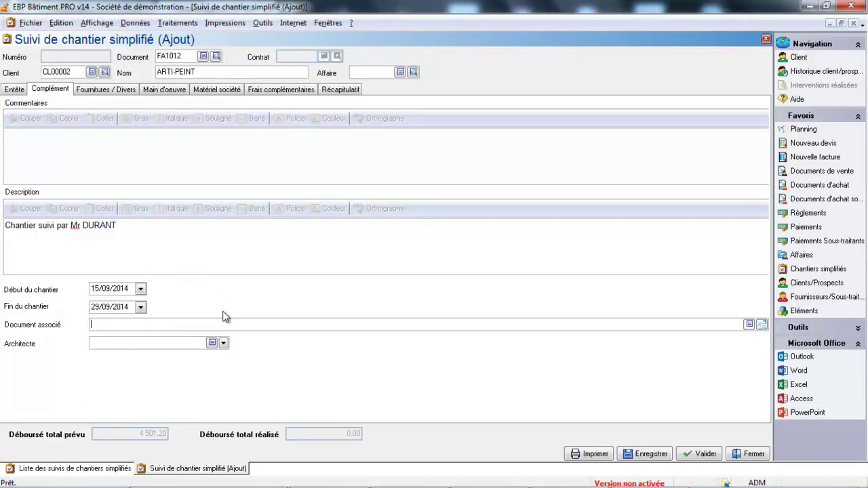
- Check the supplies and labour sections of the site follow-up, then save the record
left_click(111, 91)
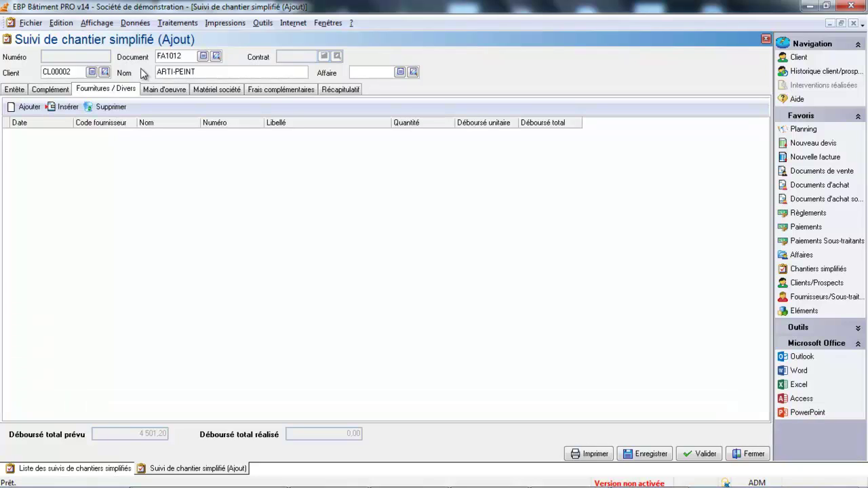
left_click(186, 90)
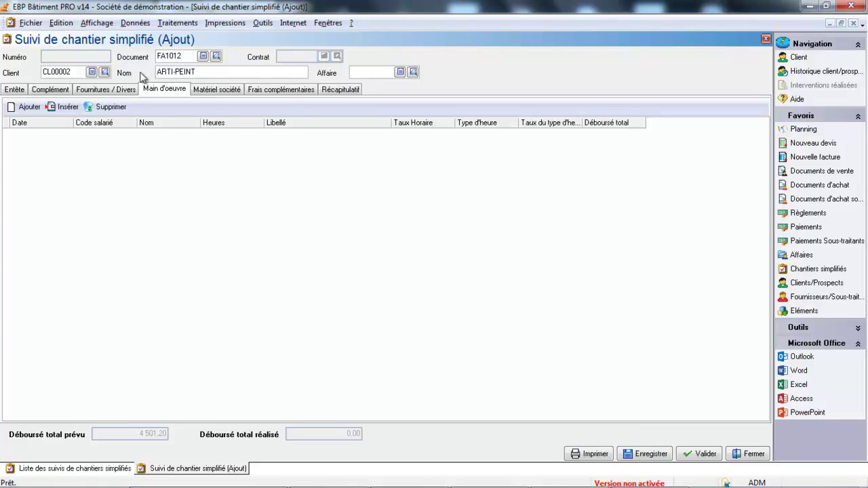
left_click(648, 457)
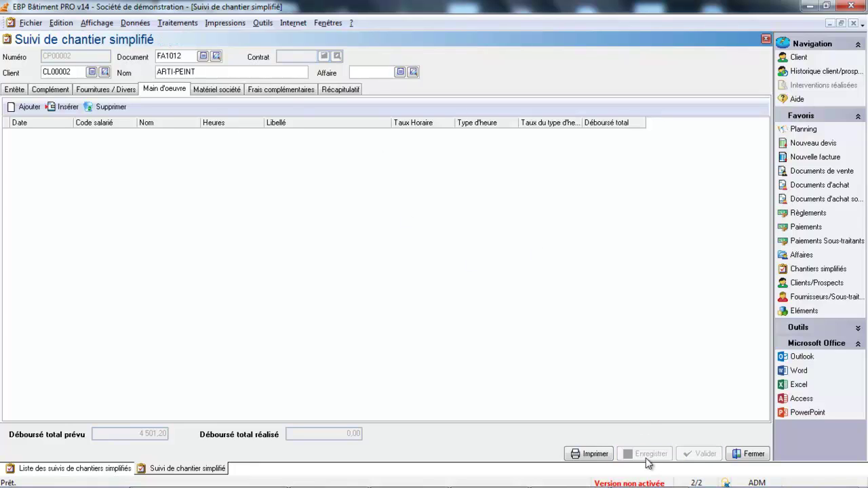
- Open the employee time entry for simplified construction sites and select the employee with code 01
left_click(752, 454)
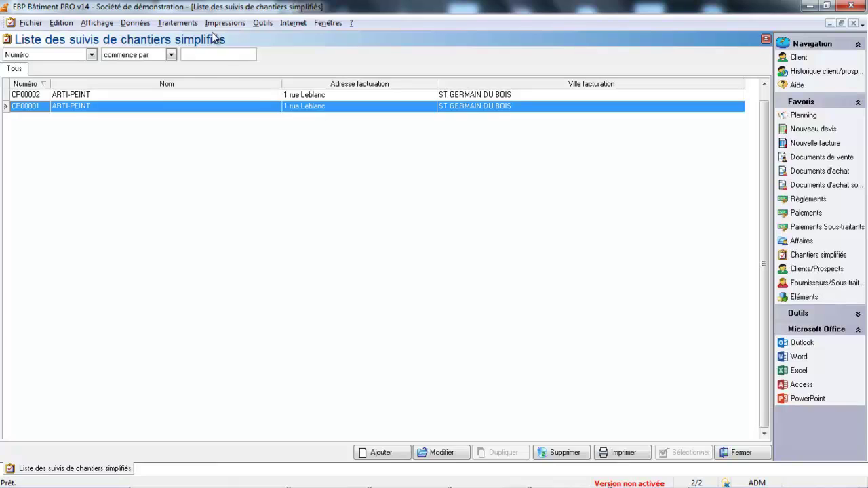
left_click(181, 23)
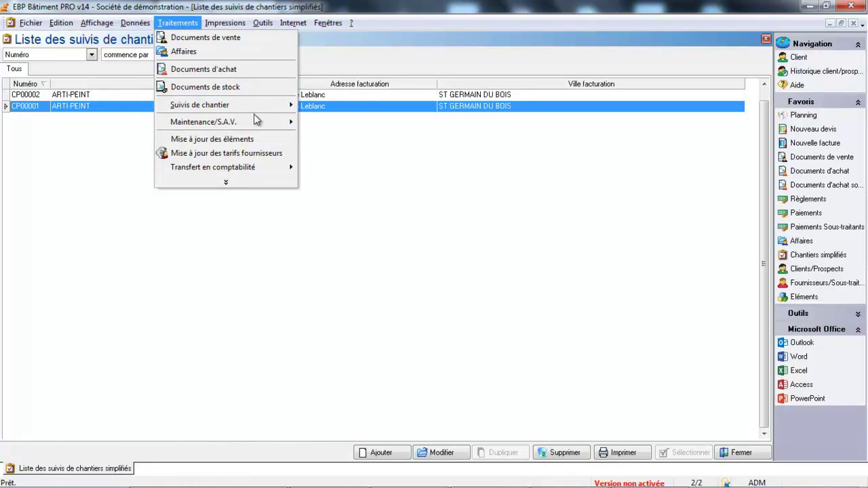
mouse_move(258, 107)
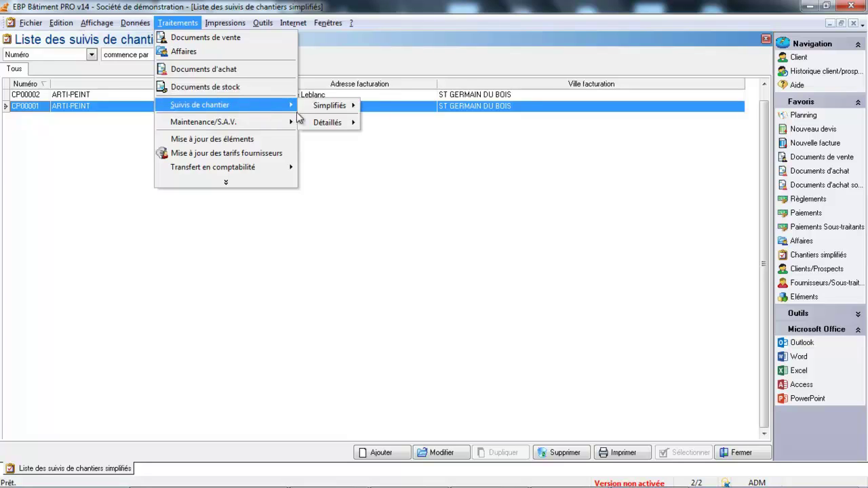
mouse_move(309, 109)
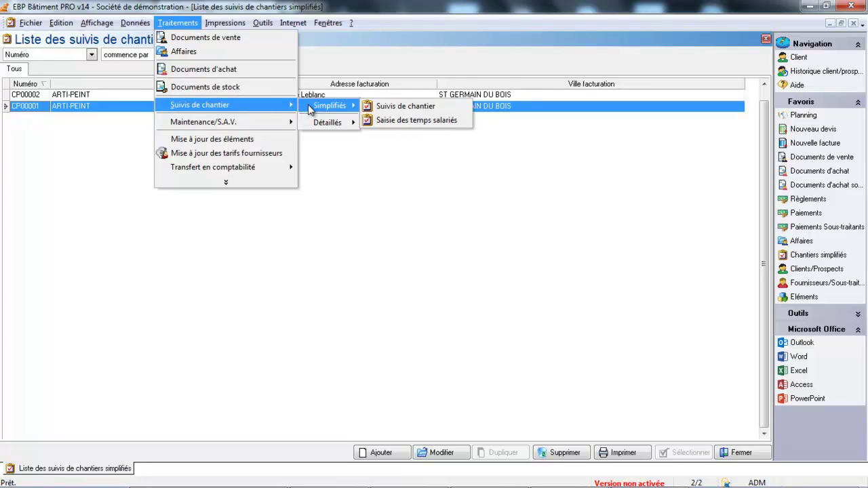
left_click(395, 120)
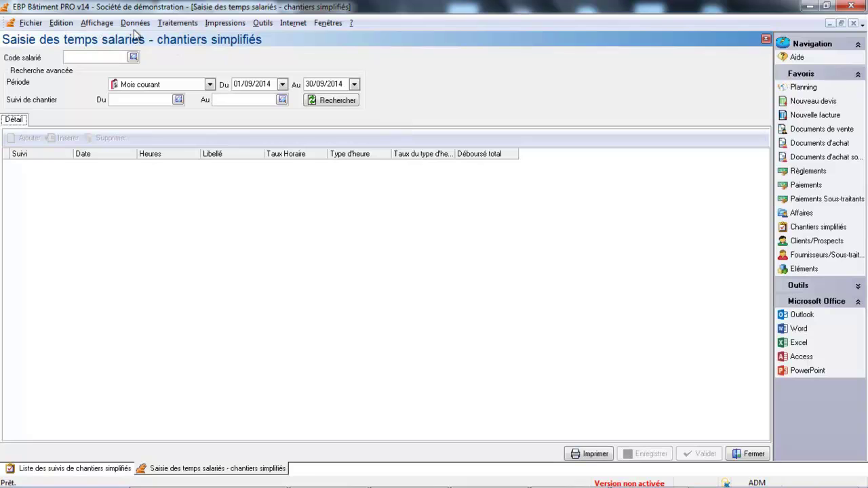
left_click(133, 57)
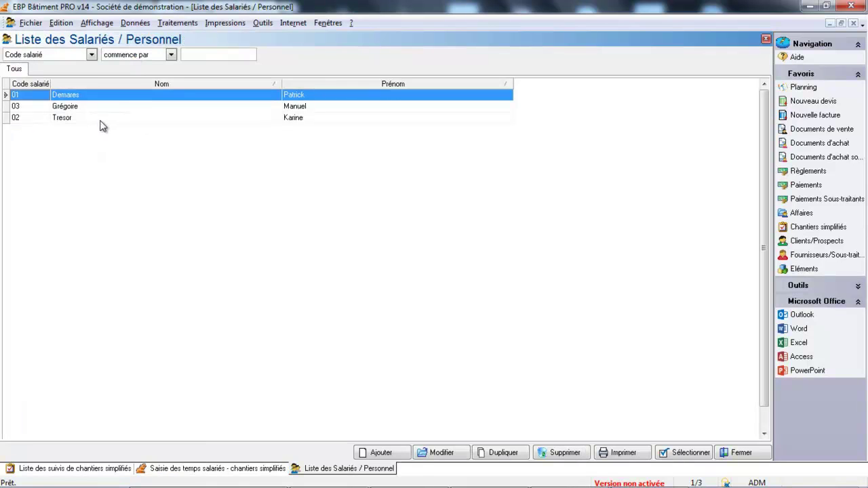
double_click(114, 96)
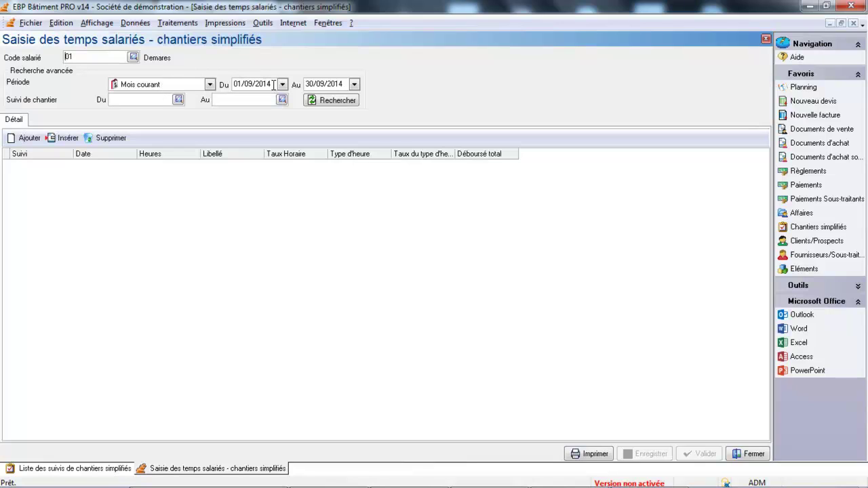
- Set both the start and end of the site follow-up range to CP00002
left_click(179, 100)
double_click(174, 105)
left_click(281, 100)
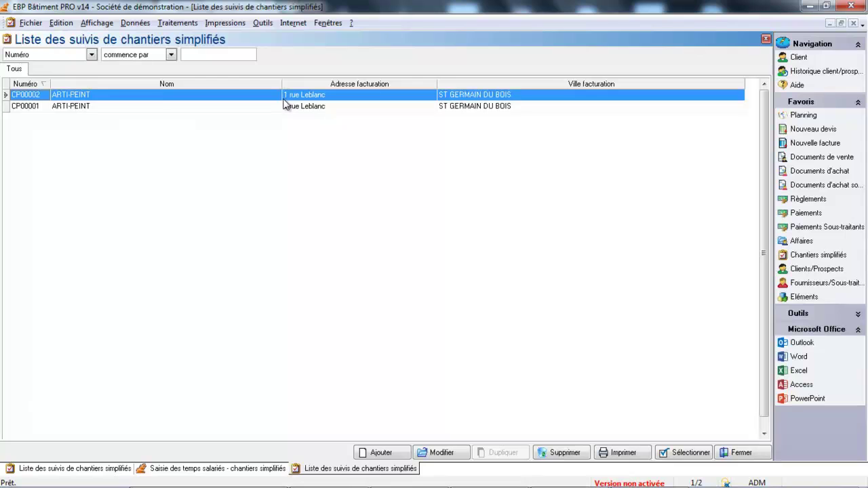
double_click(283, 98)
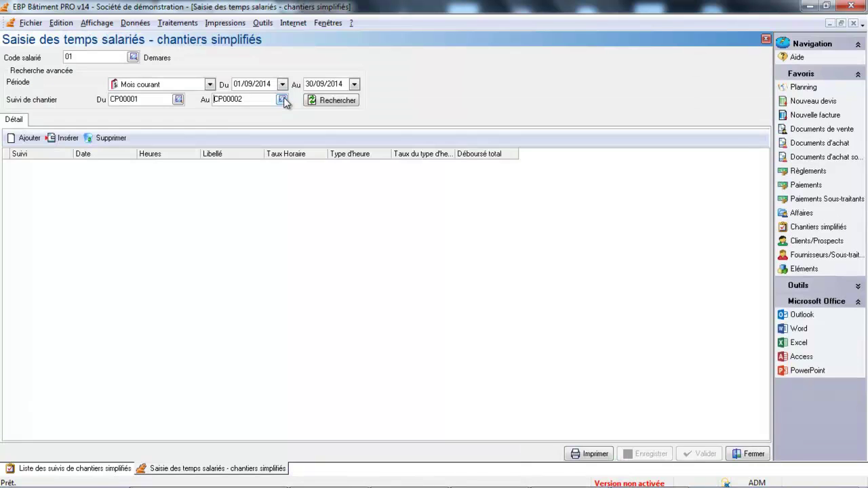
left_click(179, 99)
double_click(141, 103)
- Add a time entry line and assign it to site follow-up CP00002
left_click(29, 140)
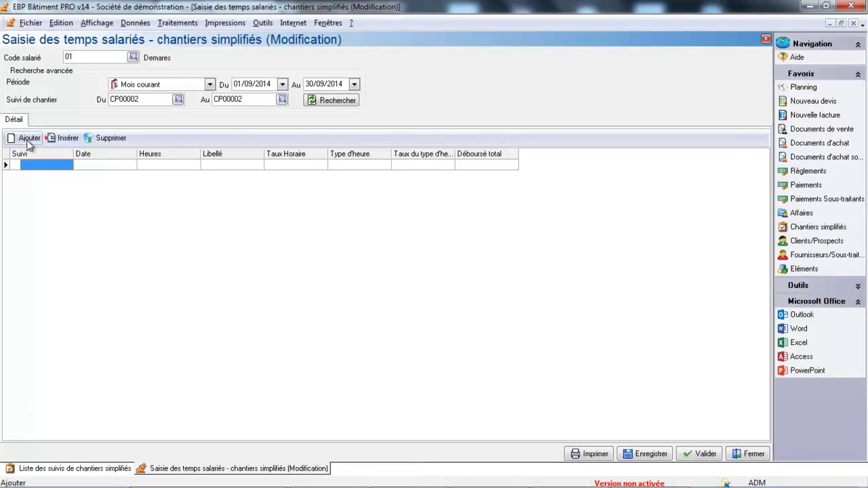
left_click(37, 164)
left_click(68, 165)
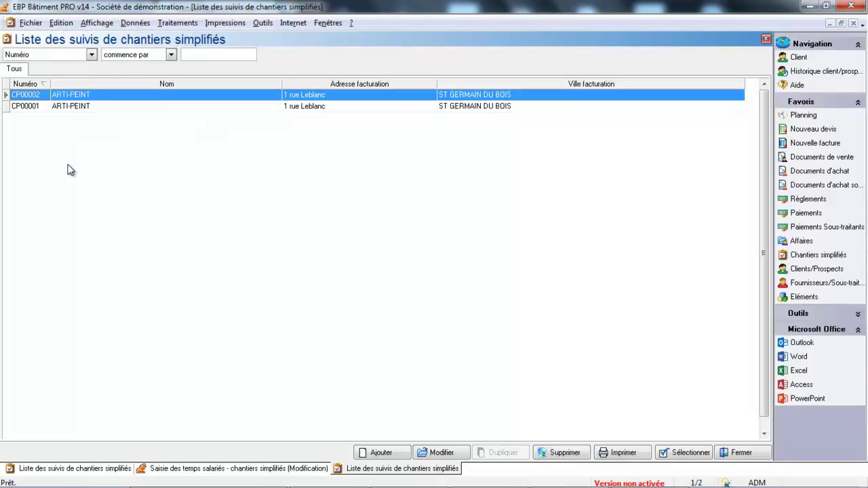
double_click(71, 97)
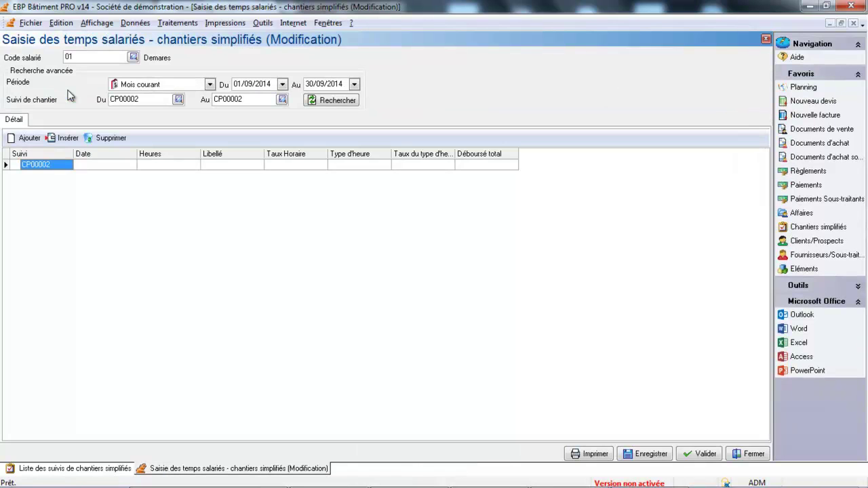
- Set the time line's date to 15/09/2014 and its hours to 5
left_click(107, 165)
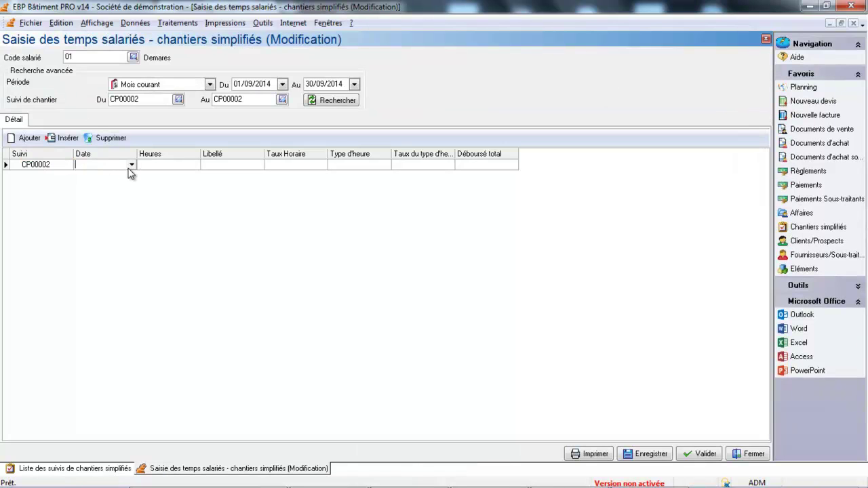
left_click(131, 165)
left_click(91, 226)
left_click(170, 165)
double_click(170, 165)
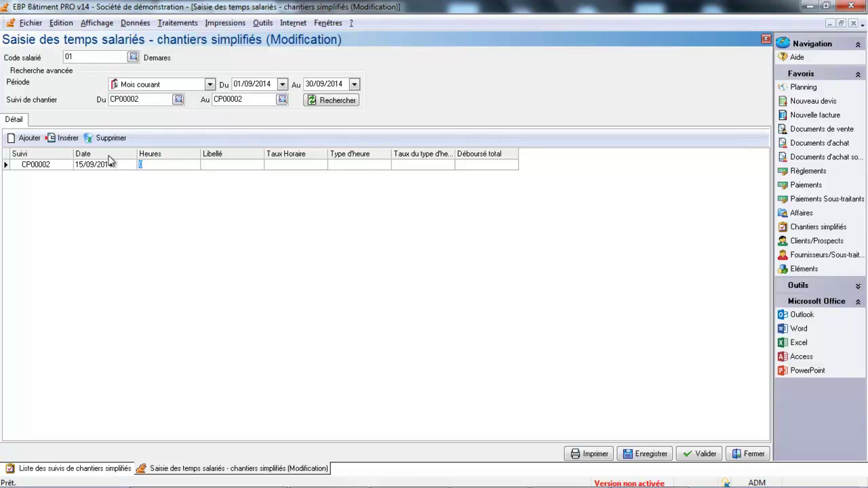
type("5")
key("Return")
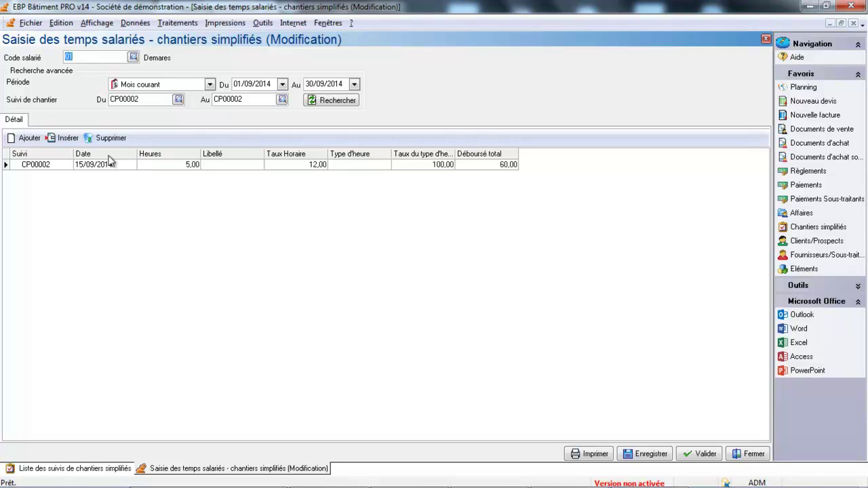
- Label the time line "Installation" with hour type NORMALE - [100%], then save and close the time entry
left_click(226, 169)
type("Installation")
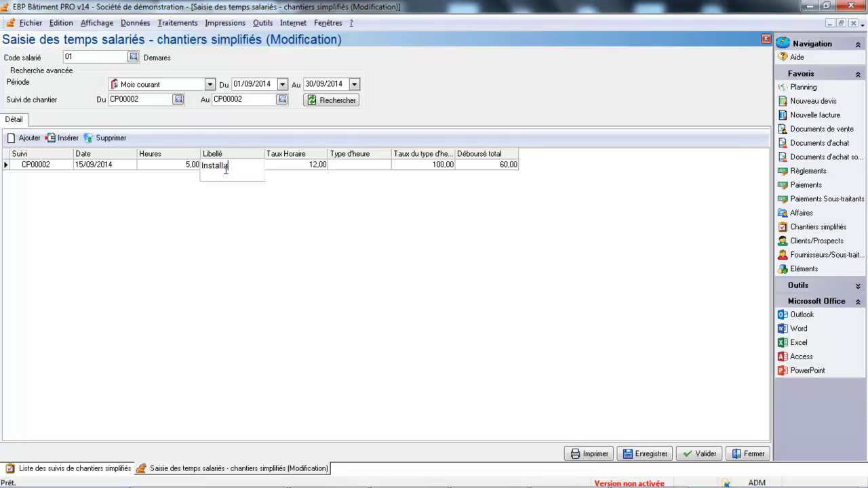
key("Return")
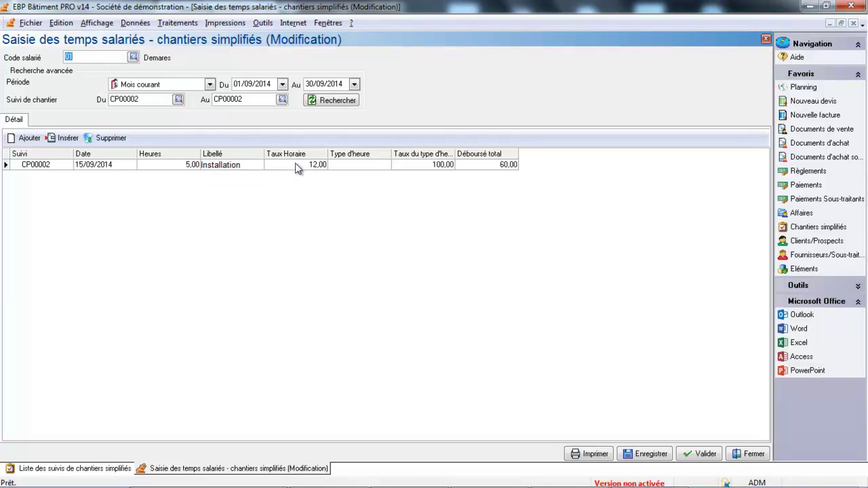
left_click(348, 165)
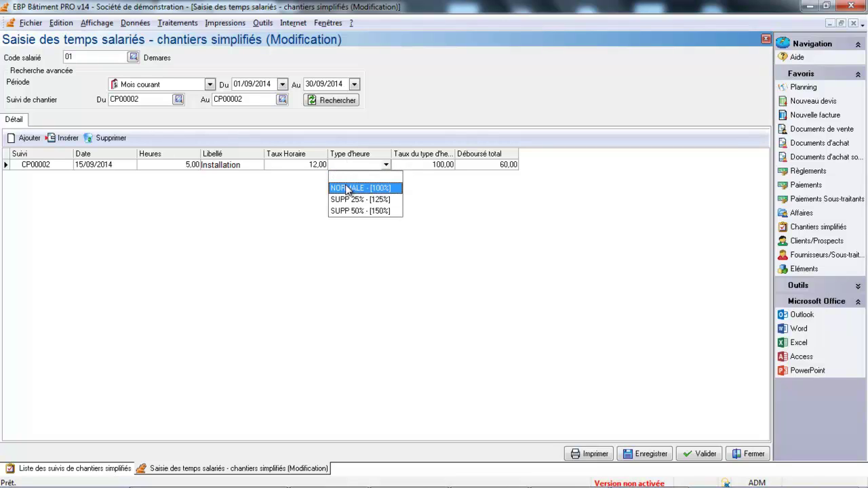
left_click(347, 188)
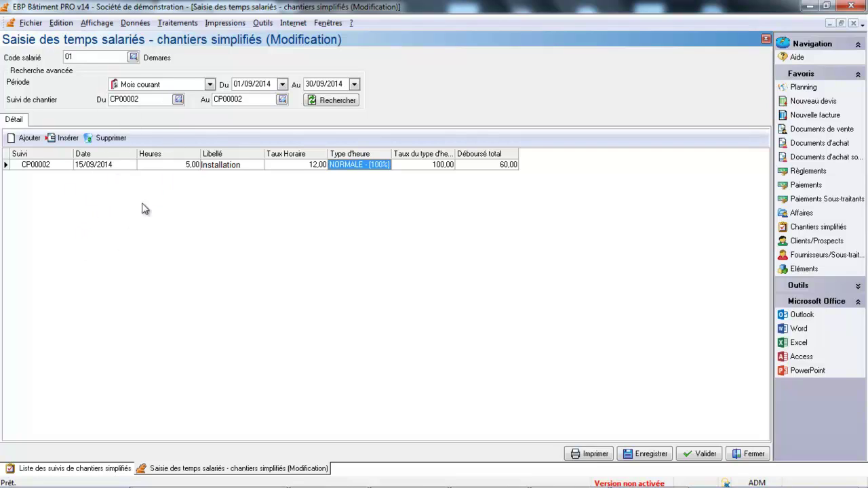
left_click(660, 455)
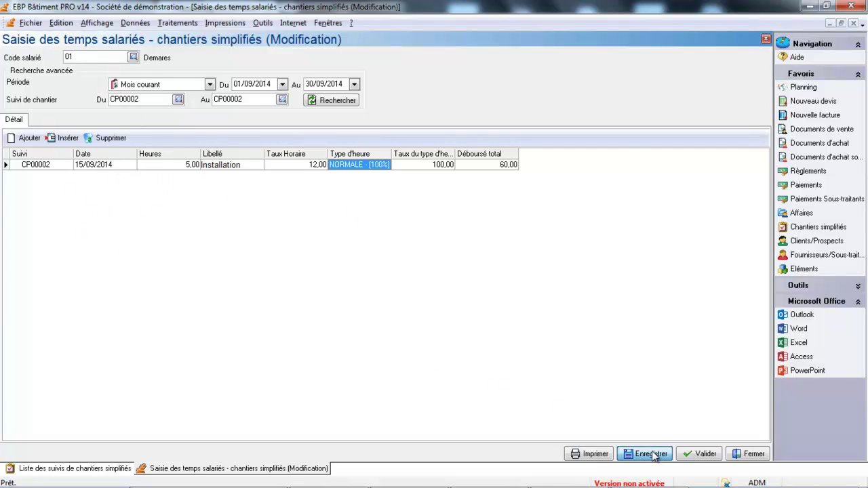
left_click(745, 455)
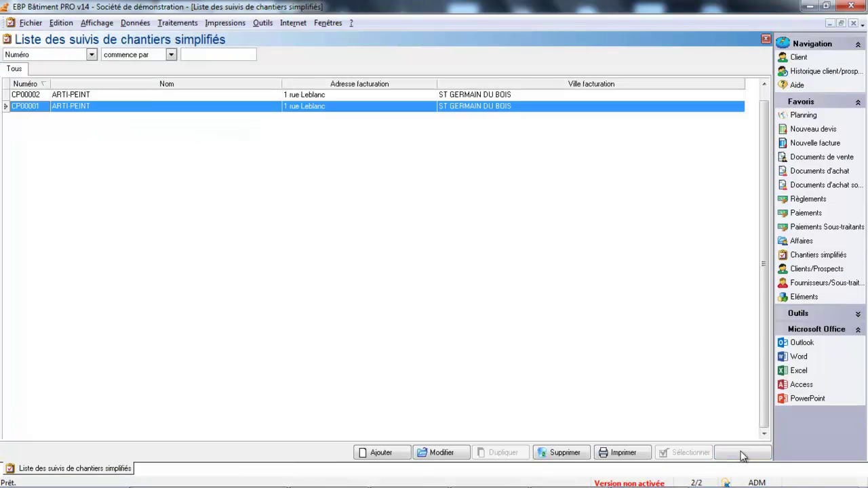
- Reopen site follow-up CP00002, check its labour entries and add an empty labour line
double_click(275, 96)
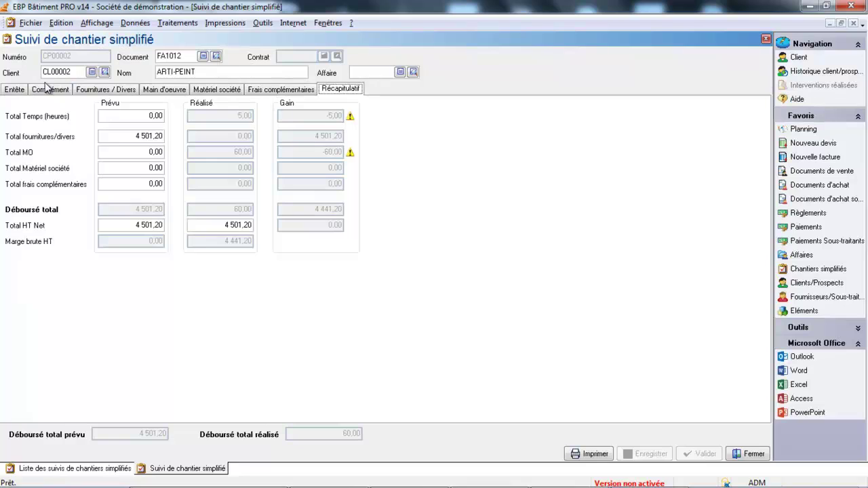
left_click(156, 94)
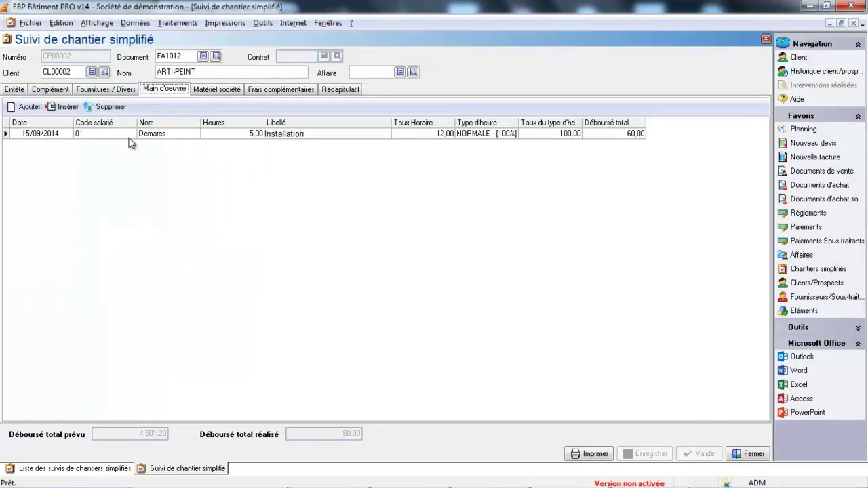
left_click(31, 107)
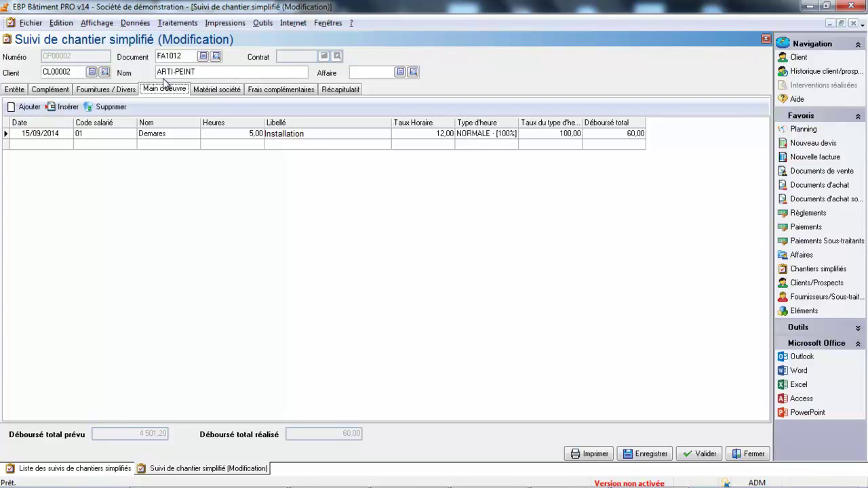
- Add a supplies line to the site follow-up, consult the linked invoice's items and label the line "Béton"
left_click(113, 93)
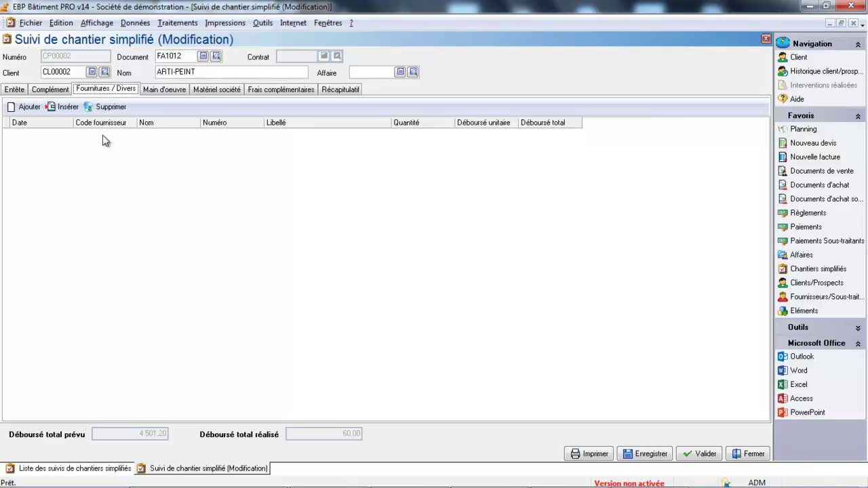
left_click(33, 108)
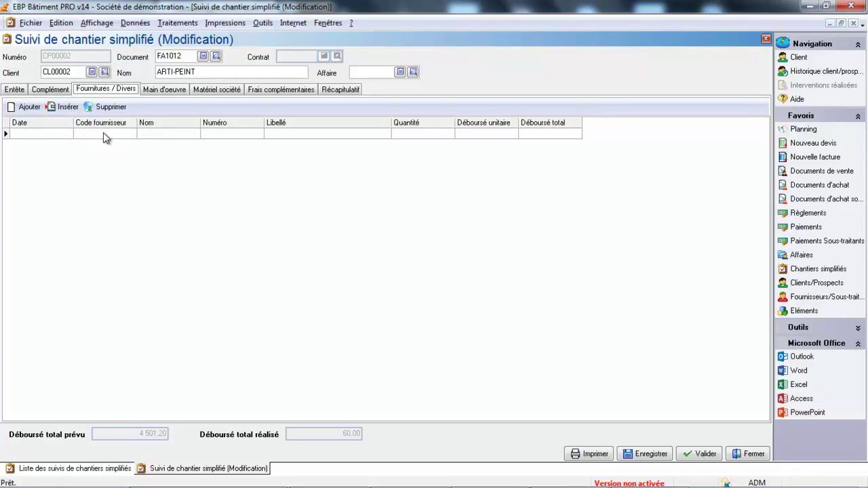
left_click(184, 133)
left_click(282, 134)
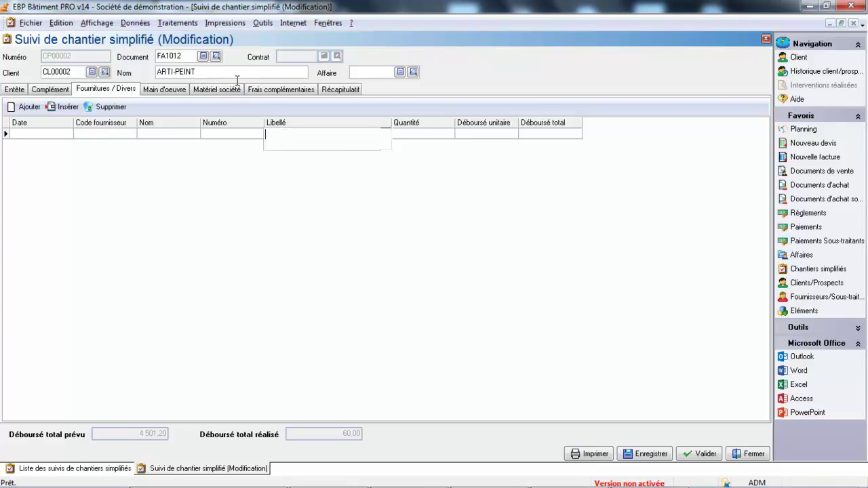
left_click(201, 57)
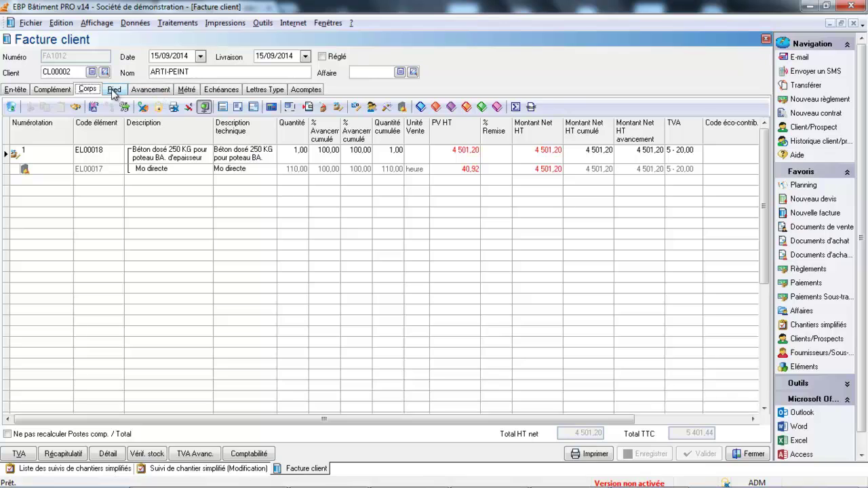
left_click(748, 453)
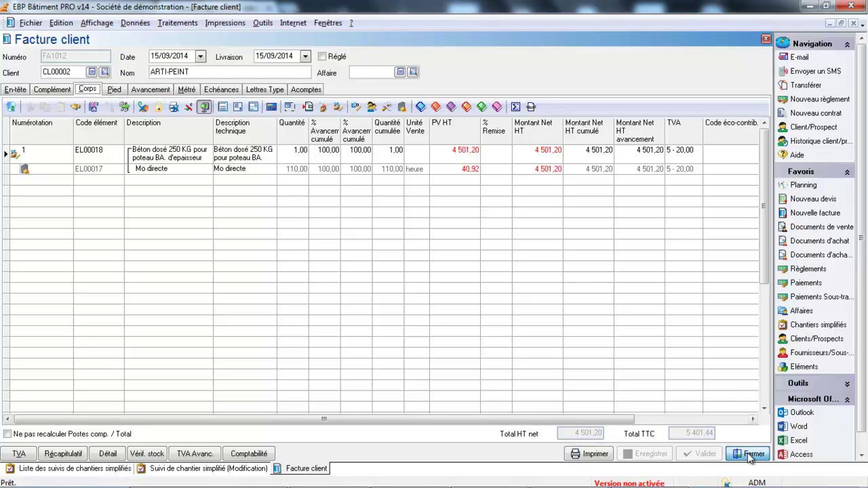
left_click(291, 134)
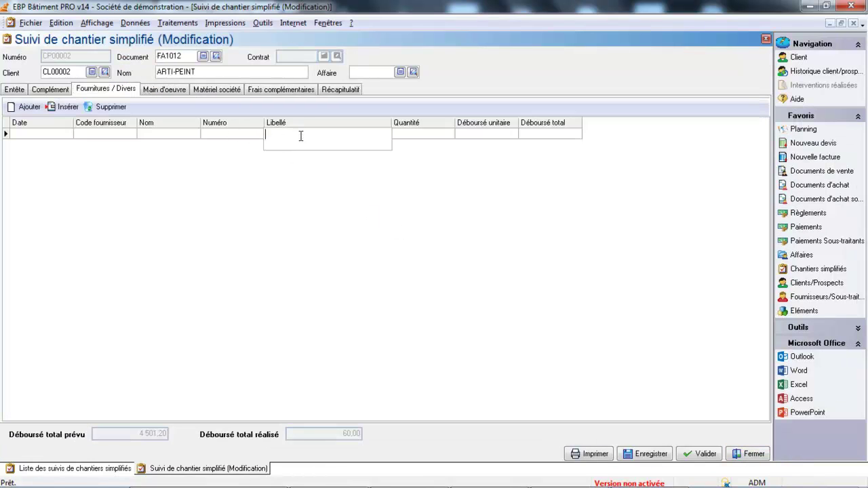
type("Béton")
key("Tab")
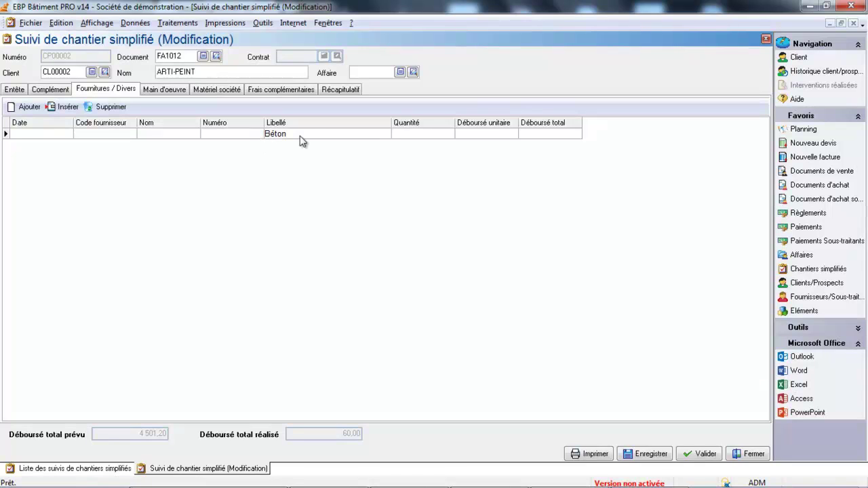
- Set the Béton supply line's quantity to 300 and open its unit cost for editing
left_click(422, 133)
type("300")
key("Tab")
left_click(485, 133)
left_click(219, 133)
left_click(493, 135)
- Open element EL00018 from the linked invoice and examine its cost and selling prices
left_click(203, 57)
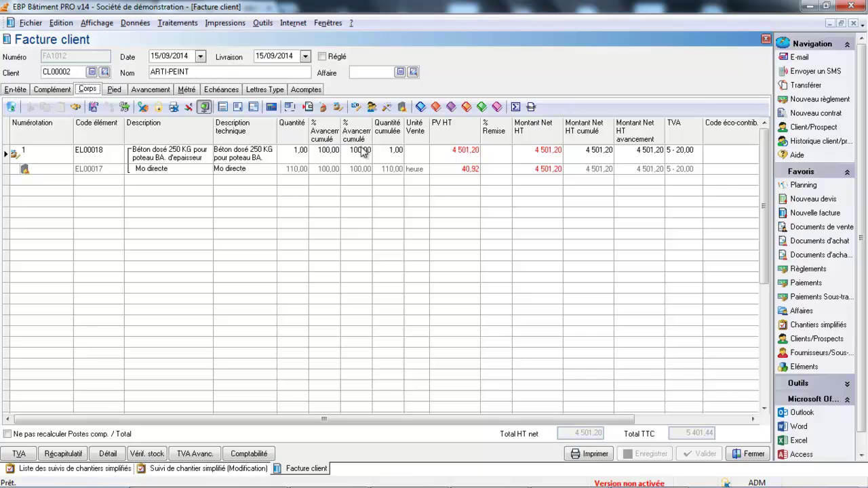
left_click(95, 156)
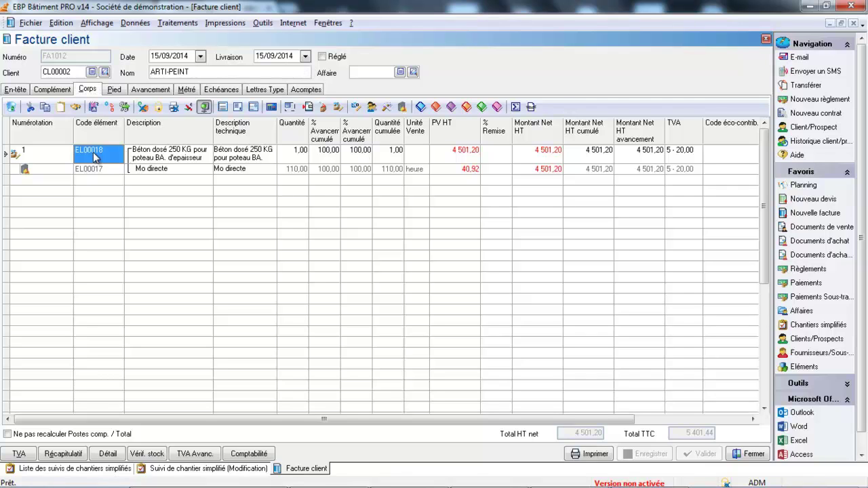
left_click(95, 156)
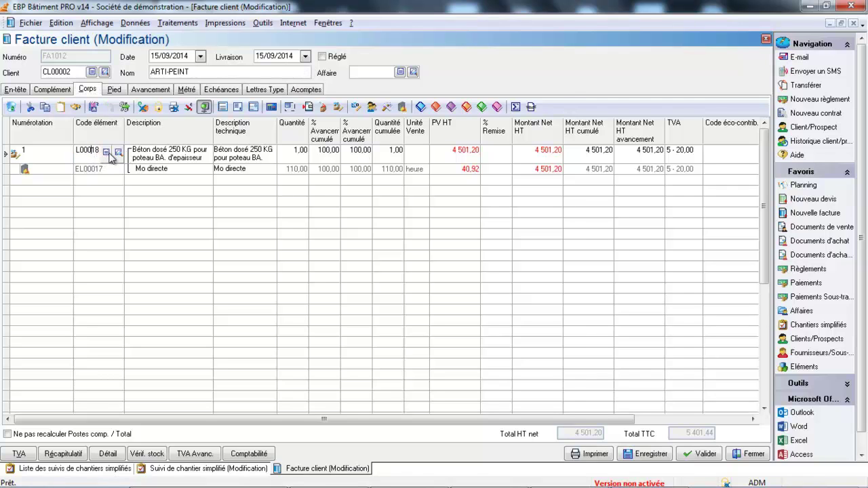
left_click(109, 153)
left_click(102, 89)
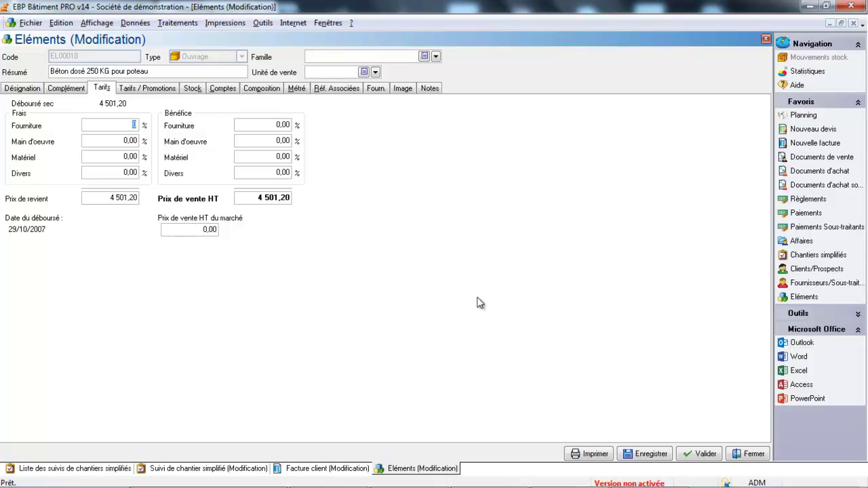
- Close element EL00018 and the linked invoice to return to the simplified site follow-up
left_click(753, 454)
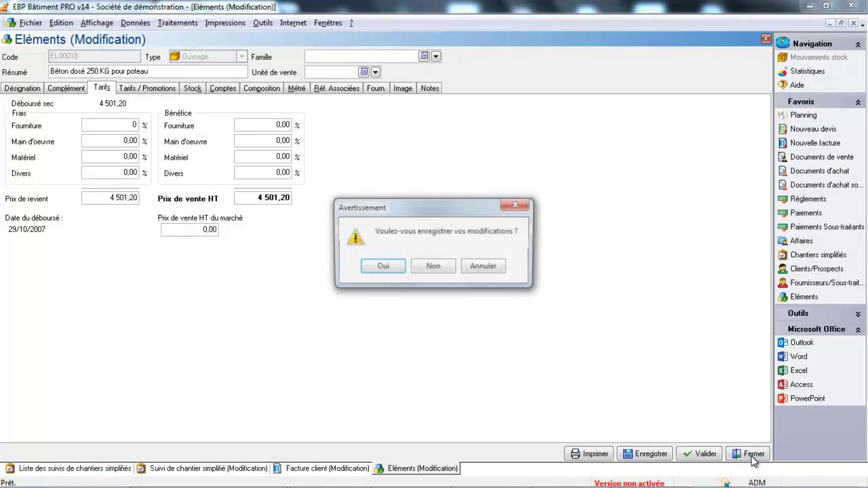
left_click(450, 267)
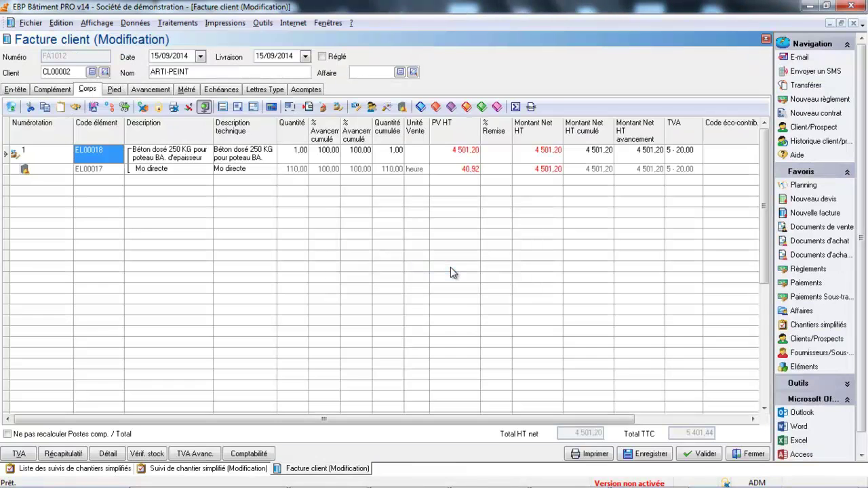
left_click(751, 456)
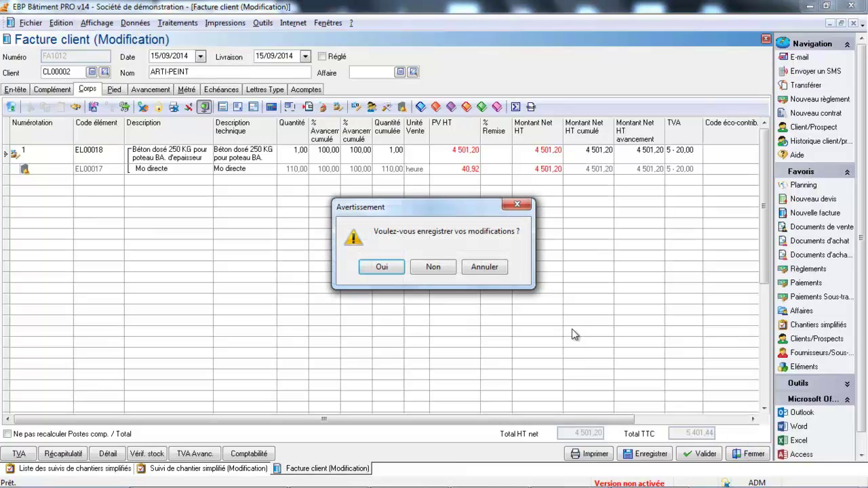
left_click(415, 265)
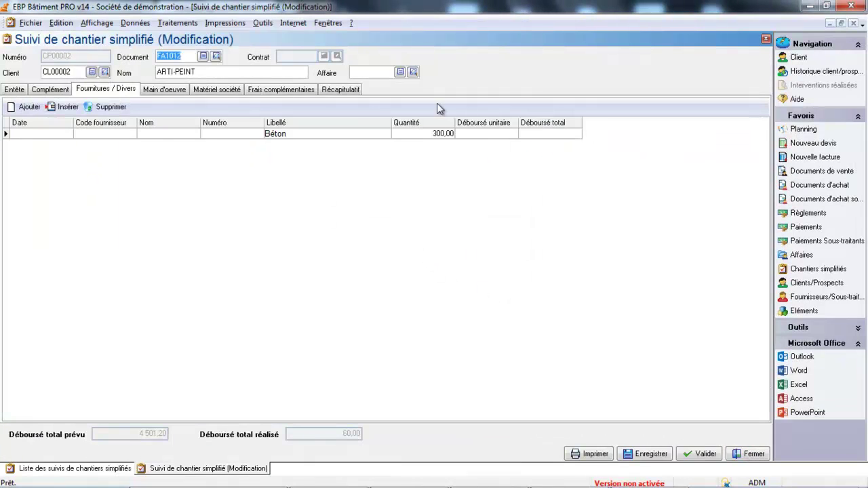
- Set the Béton supply line's unit cost to 500
left_click(491, 134)
type("500")
key("Return")
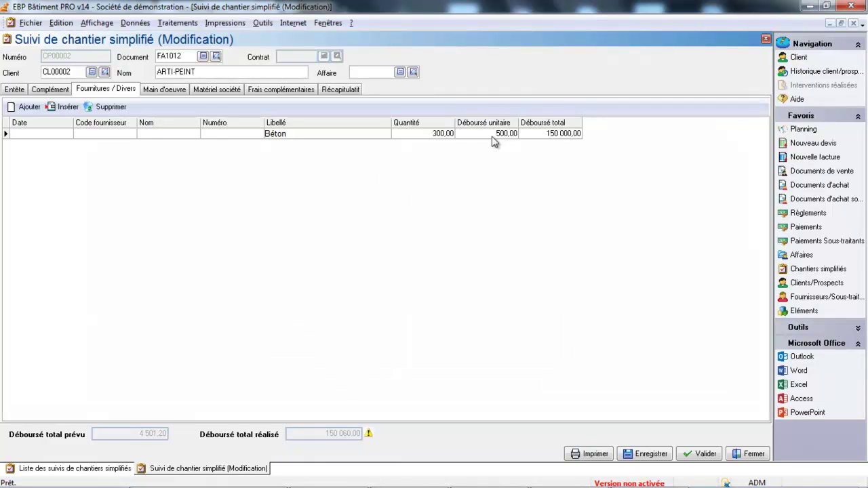
- Set the Béton supply line's unit cost to 10
left_click(492, 136)
key("BackSpace")
type("10")
key("Return")
- Compare the follow-up's forecast, actual and gain figures in the summary, and check its equipment, labour and supplies entries
left_click(332, 91)
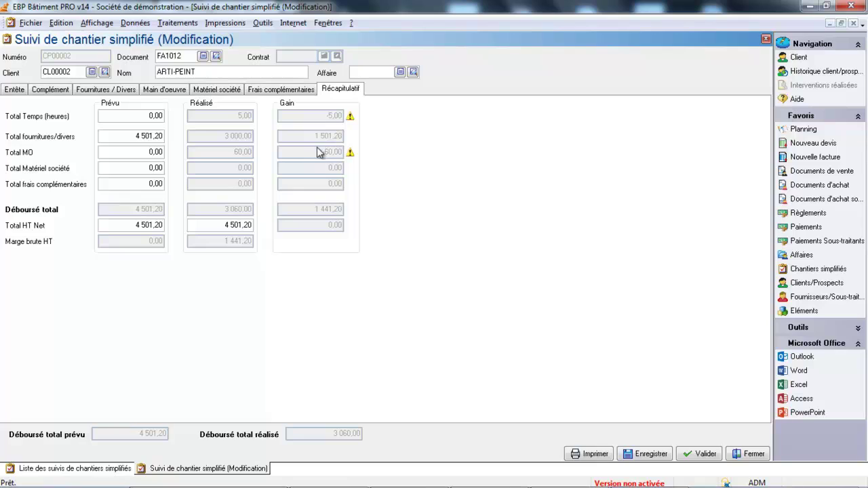
mouse_move(352, 120)
left_click(232, 90)
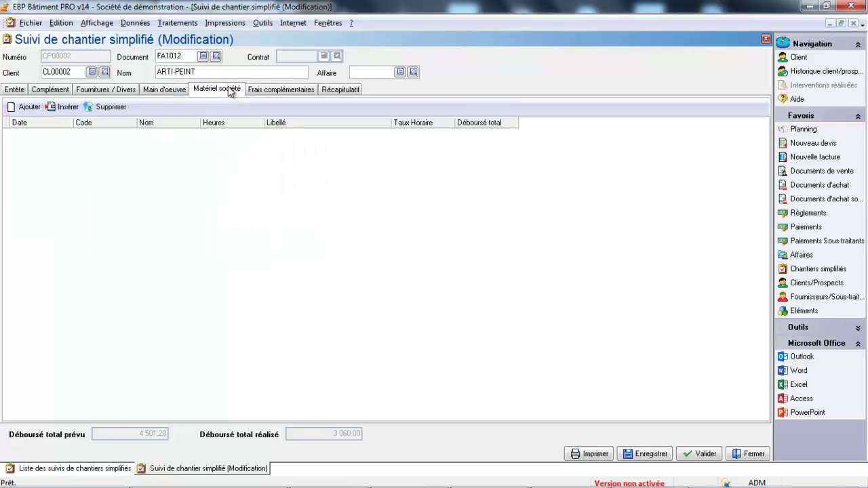
left_click(186, 88)
left_click(106, 91)
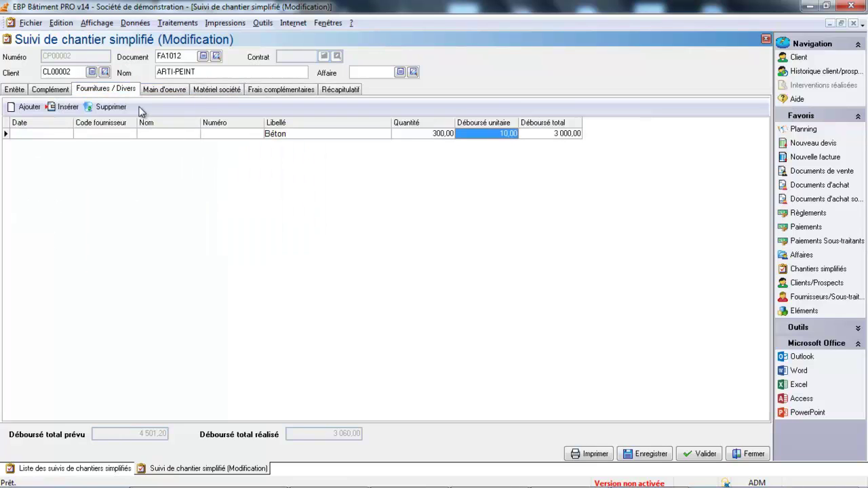
left_click(342, 88)
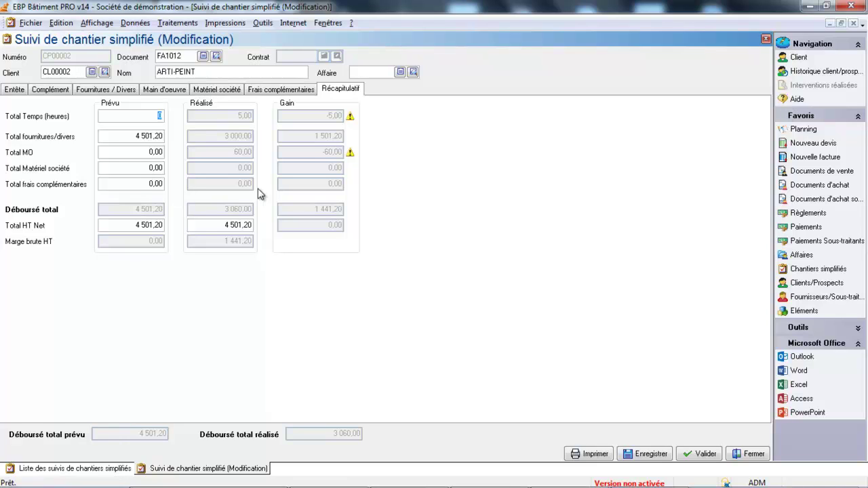
- Save the simplified follow-up and preview its printout with the Liste model at 110 % zoom
left_click(594, 454)
left_click(399, 268)
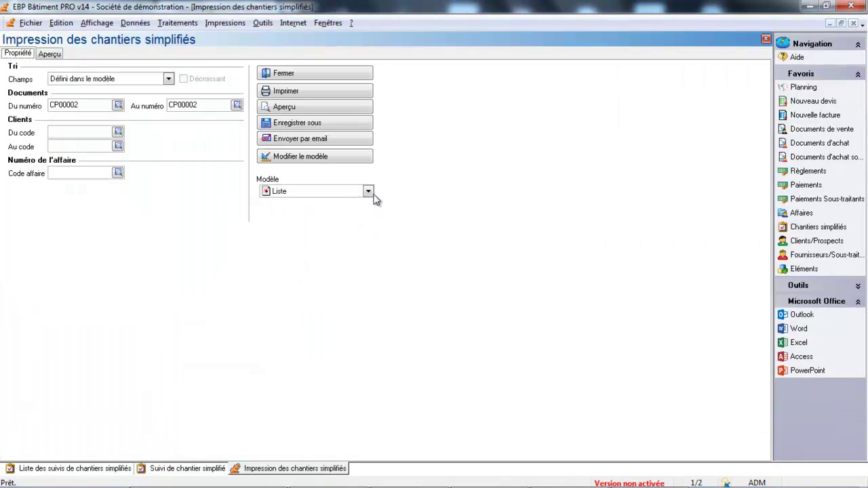
left_click(367, 192)
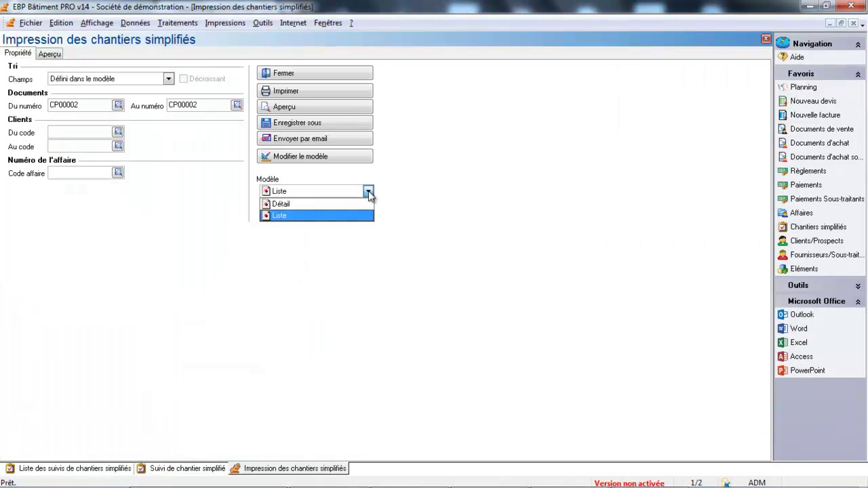
left_click(339, 216)
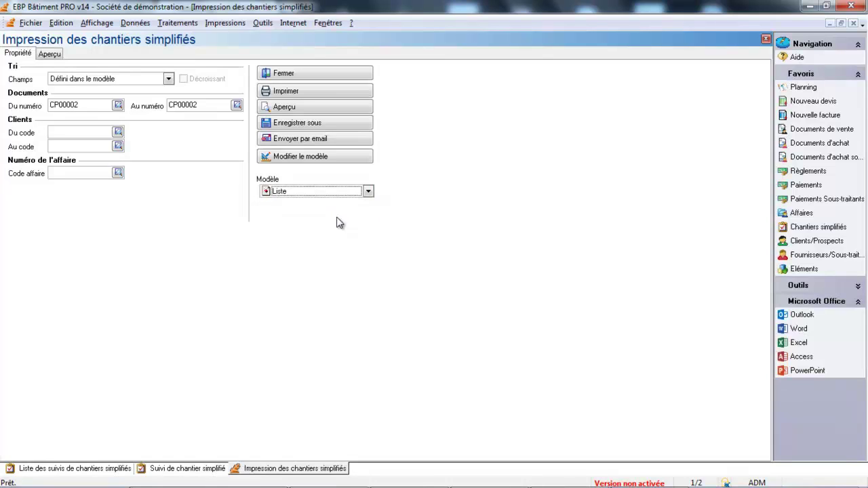
left_click(304, 108)
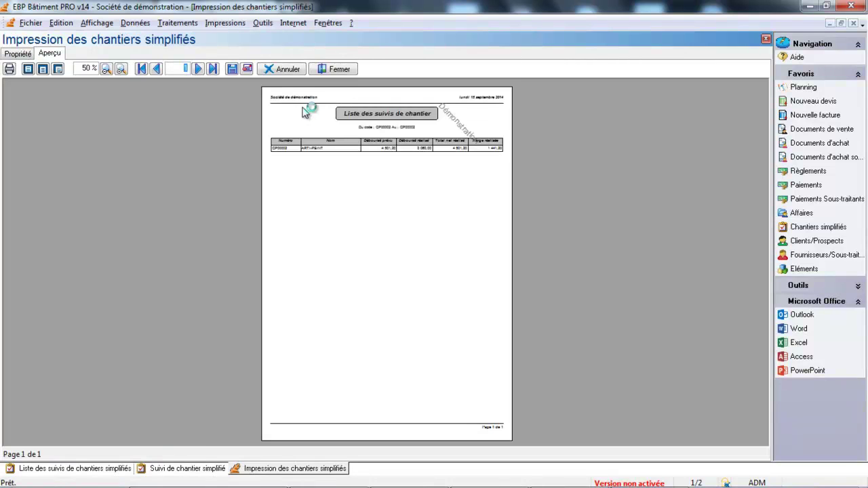
left_click(121, 70)
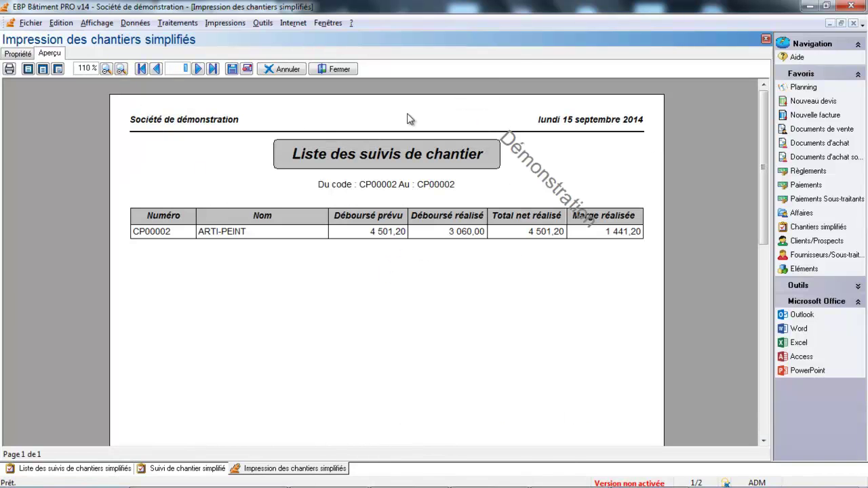
left_click(343, 69)
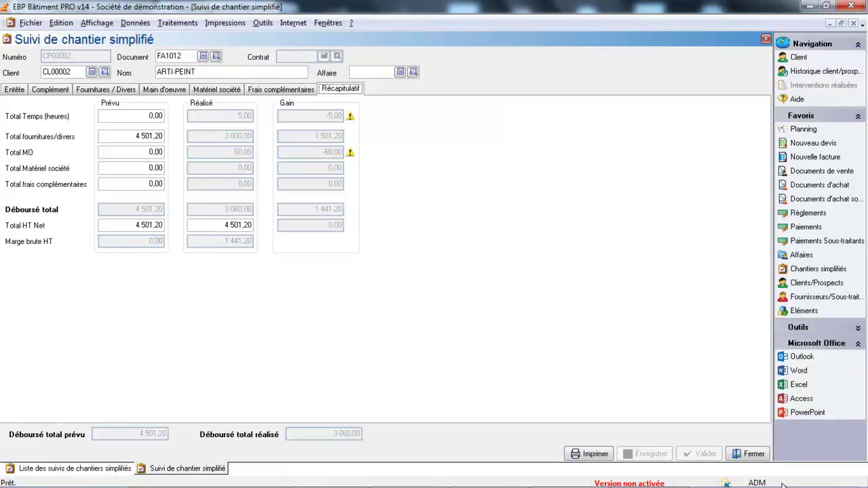
- Close the simplified follow-up and open the list of detailed site follow-ups
left_click(757, 455)
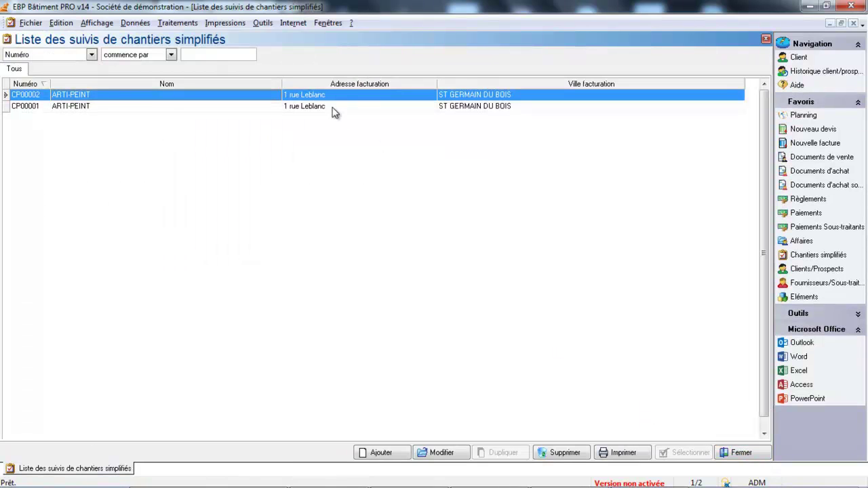
left_click(182, 25)
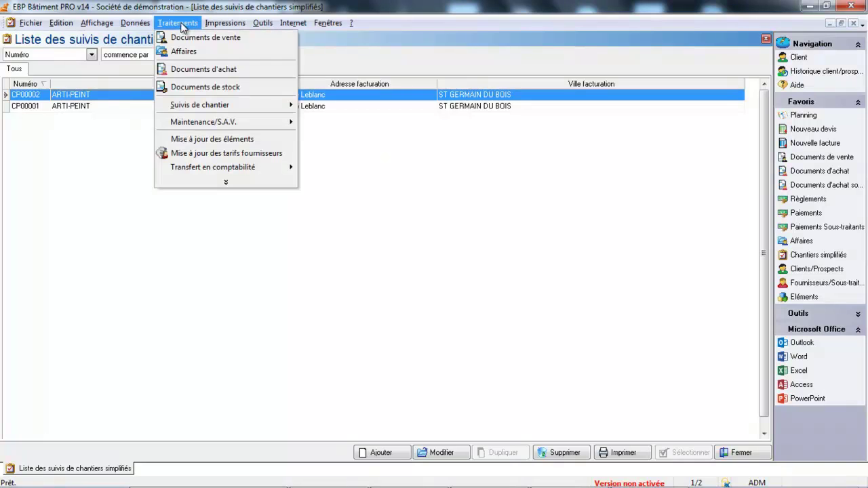
mouse_move(185, 106)
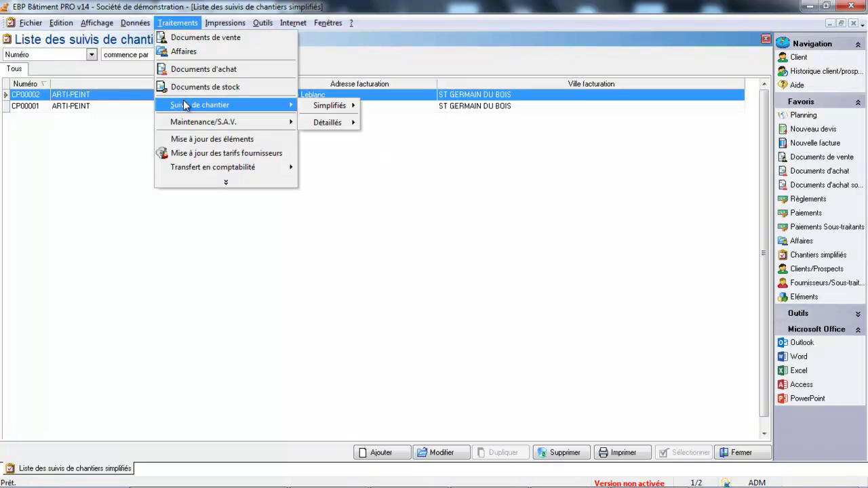
mouse_move(324, 128)
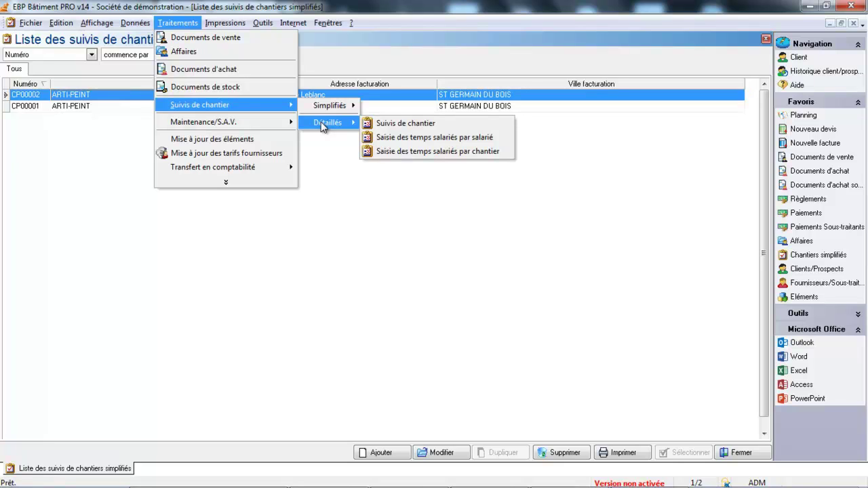
left_click(397, 129)
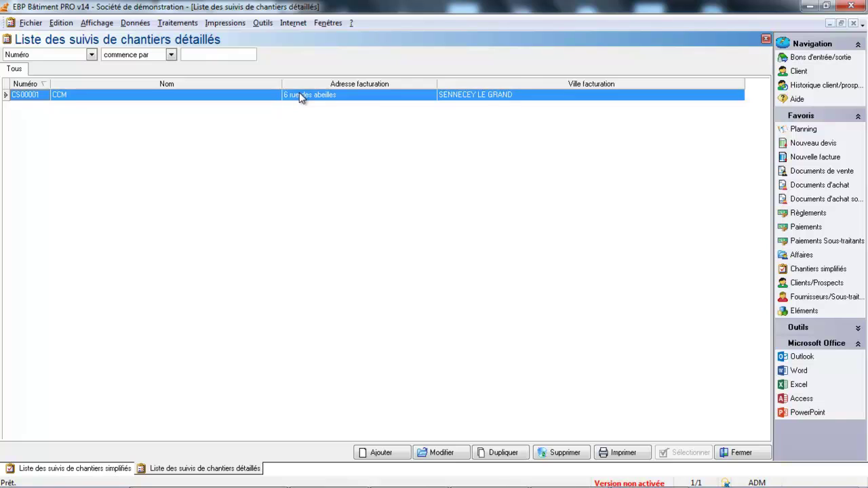
- Add a detailed site follow-up and link it to invoice FA1012
left_click(370, 452)
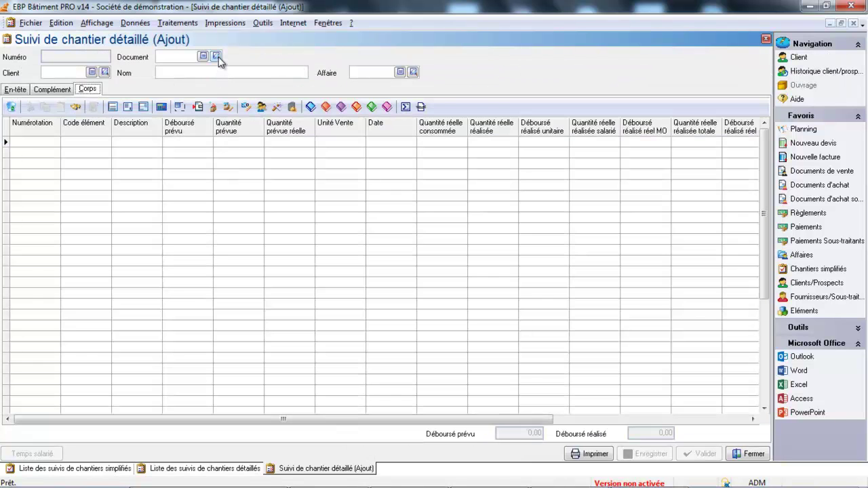
left_click(217, 56)
left_click(224, 127)
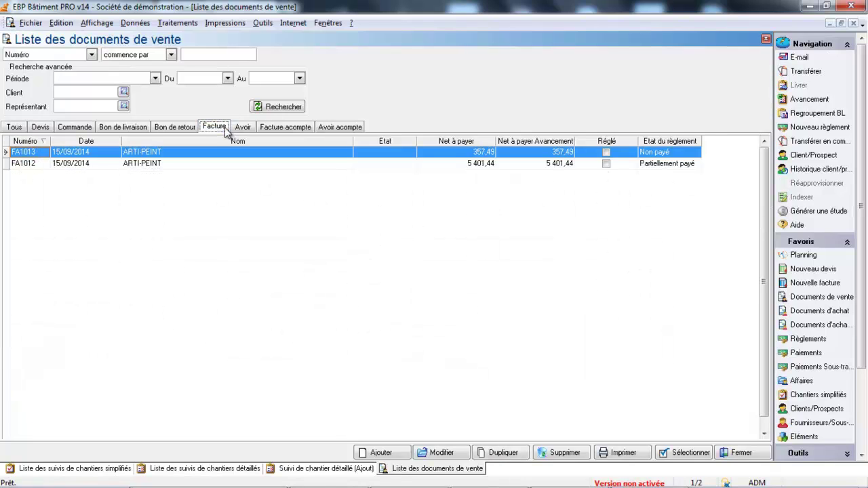
double_click(201, 164)
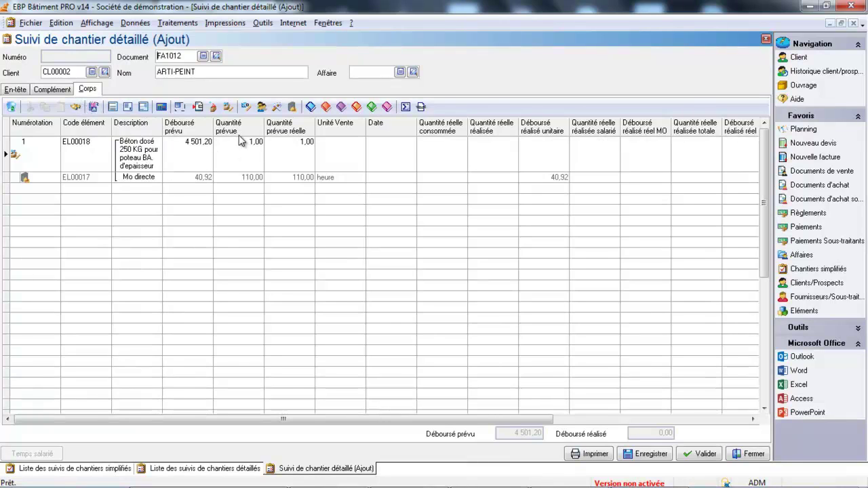
- Set the planned quantity of the EL00018 concrete item to 2 in the detailed follow-up
left_click(246, 151)
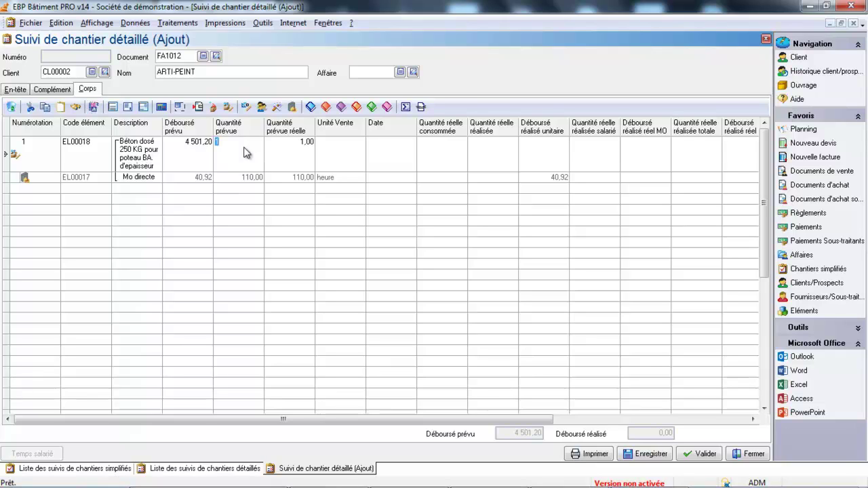
left_click(289, 142)
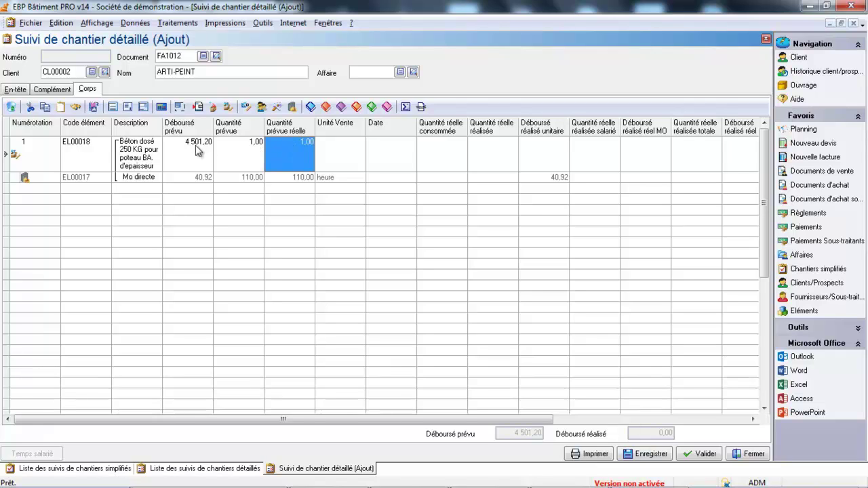
left_click(253, 145)
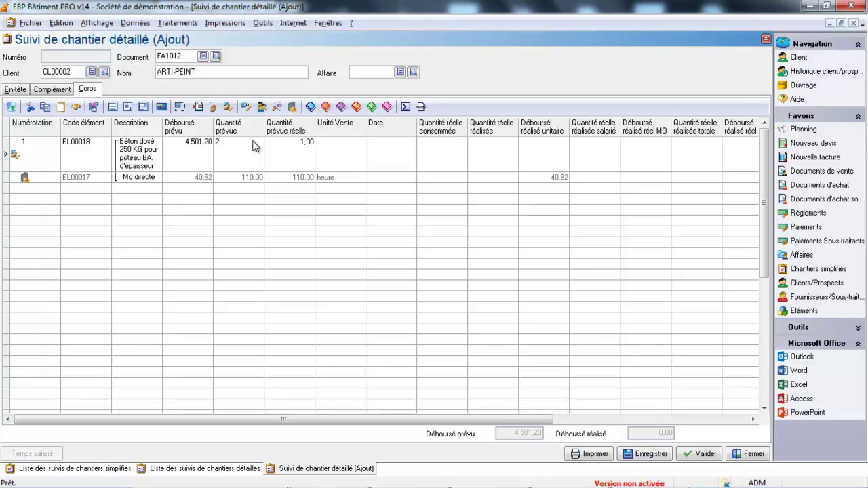
type("2")
key("Return")
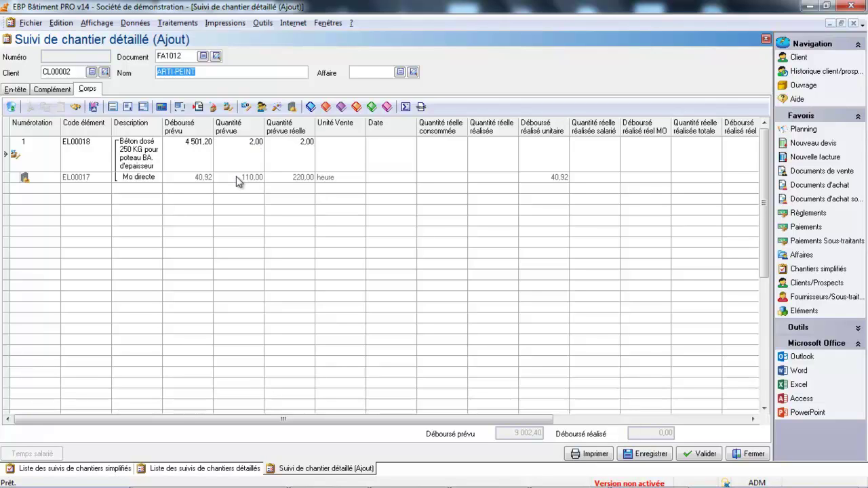
- Set the planned quantity of the "Mo directe" labour component to 150 and save the detailed follow-up
left_click(236, 178)
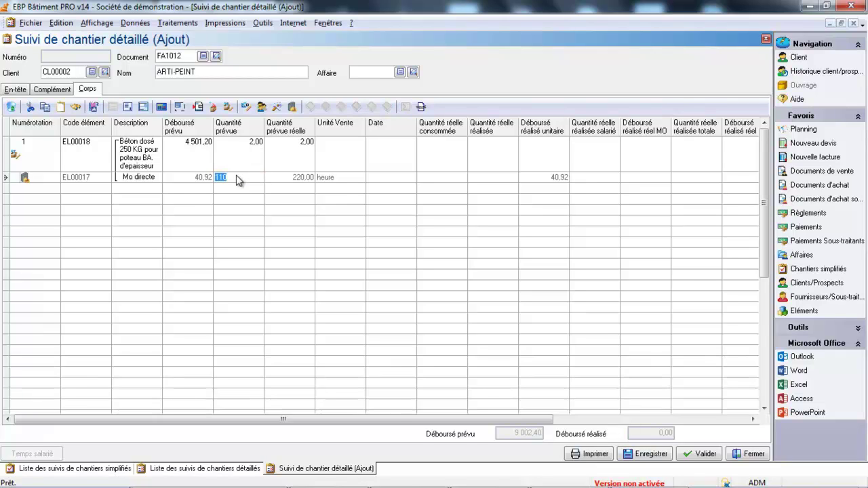
type("150")
key("Return")
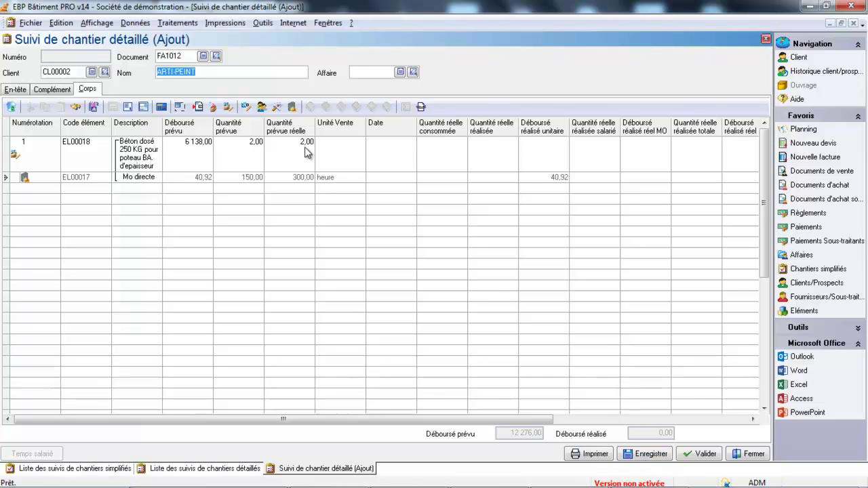
left_click(647, 453)
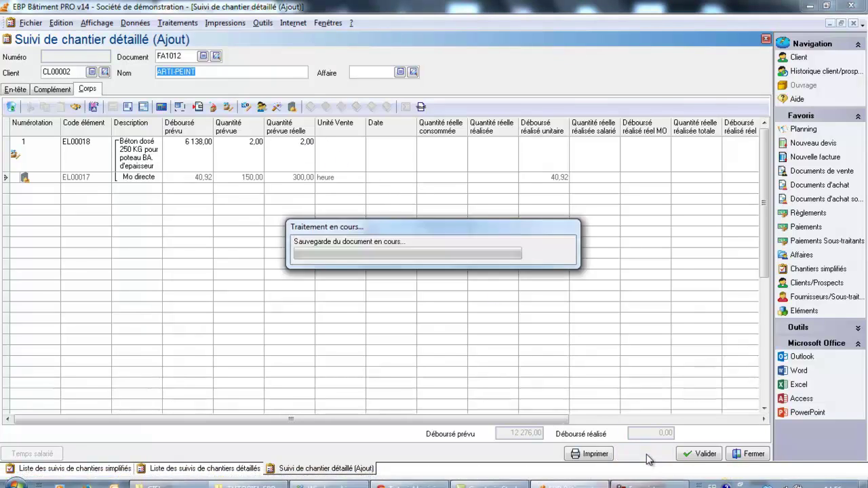
left_click(553, 292)
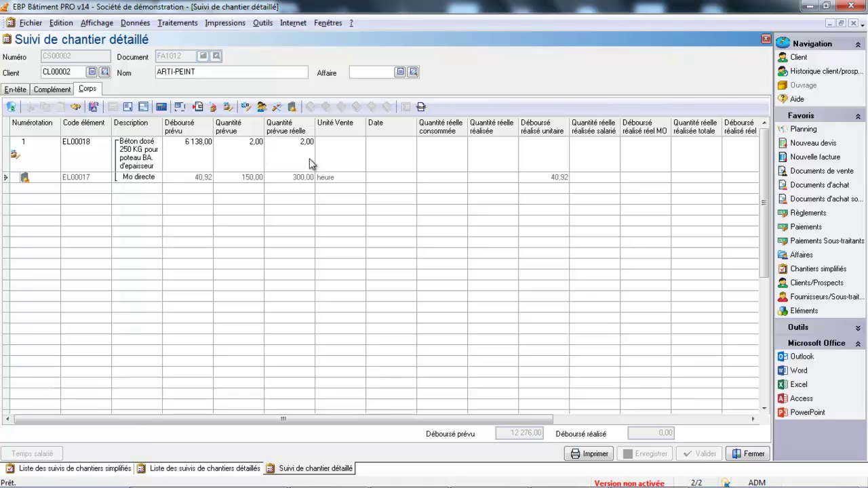
- Check the EL00018 line's actual consumed and completed quantity cells and close the detailed follow-up, saving its changes
left_click(444, 157)
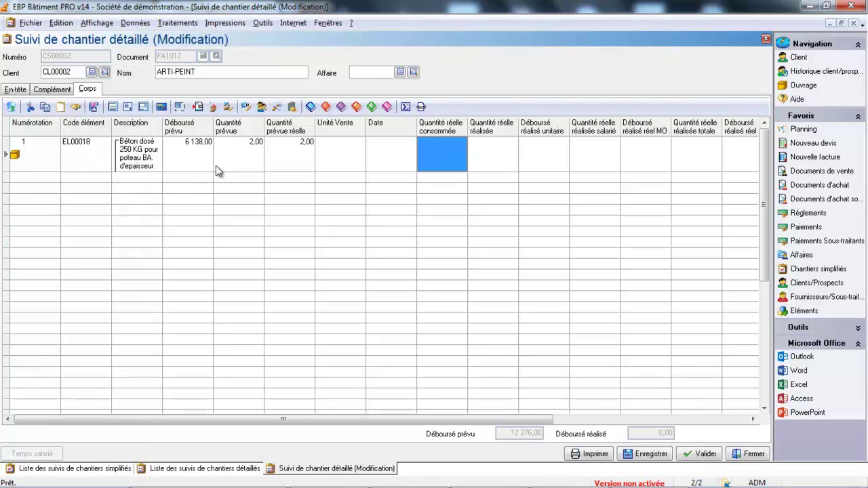
left_click(501, 157)
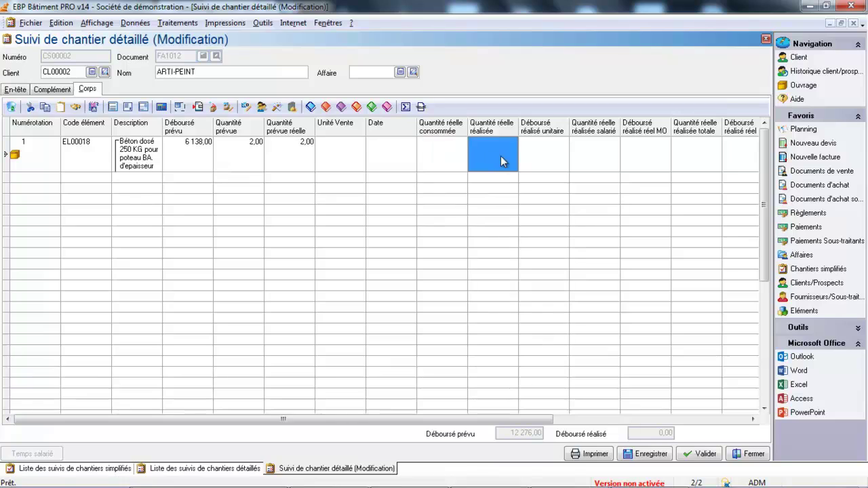
left_click(442, 155)
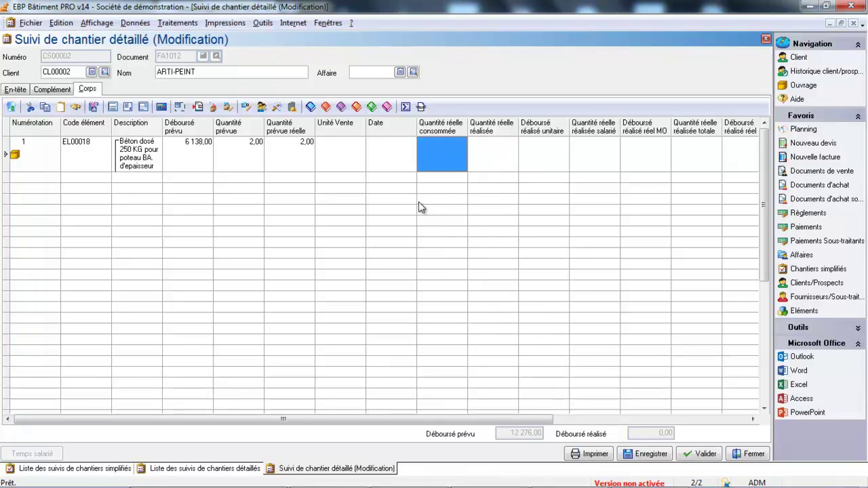
left_click(754, 455)
left_click(397, 267)
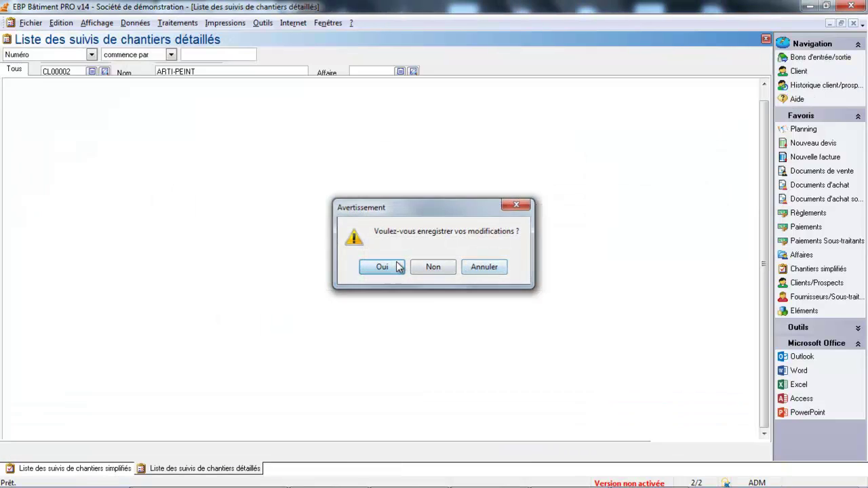
- Save the follow-up changes and open the detailed-site employee time entry by site for follow-up CS00002
left_click(397, 267)
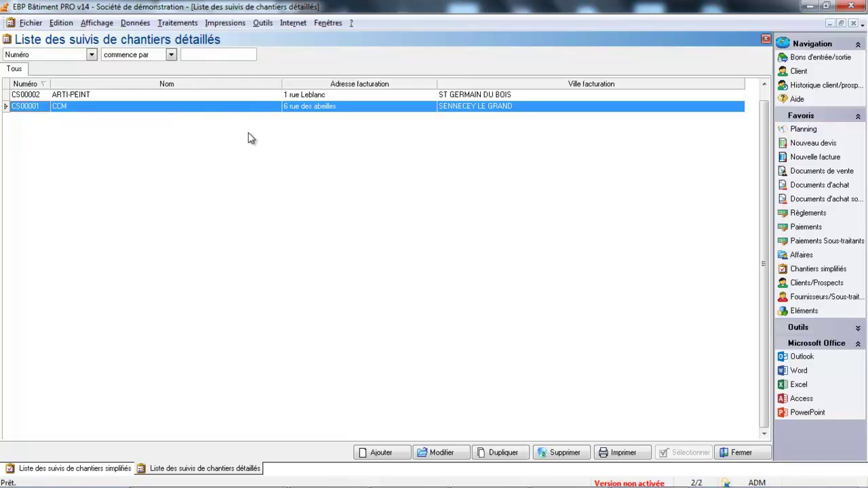
left_click(178, 23)
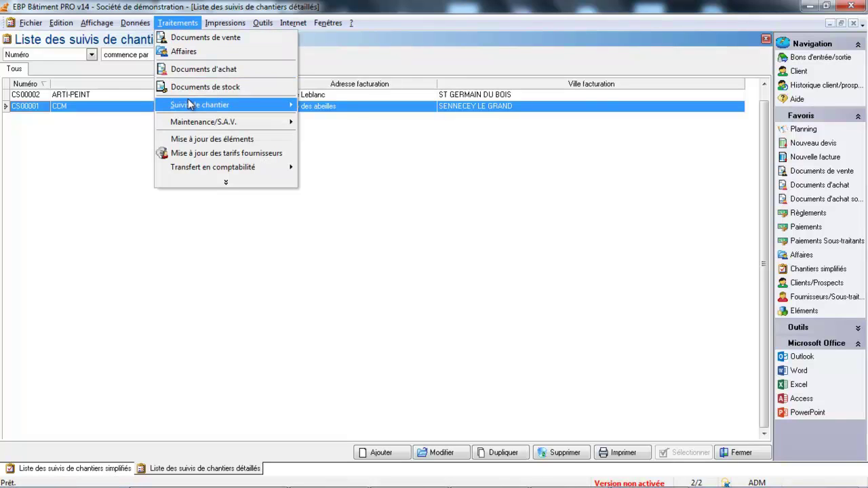
mouse_move(190, 103)
mouse_move(325, 121)
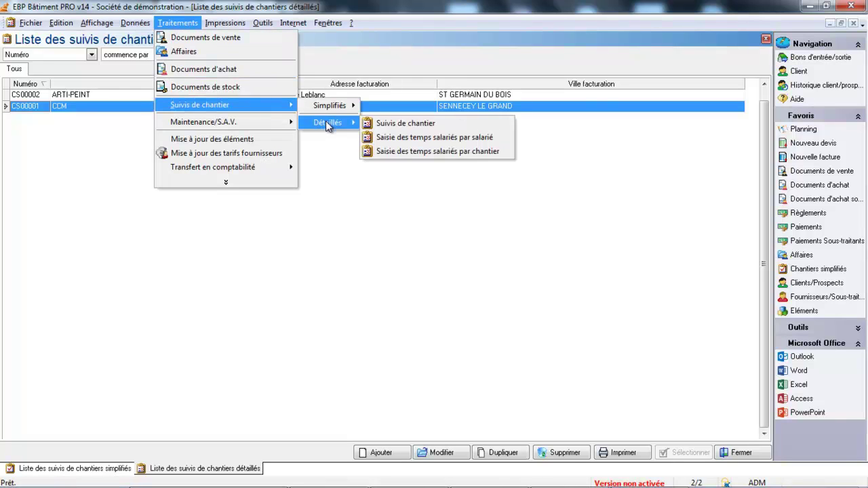
left_click(388, 156)
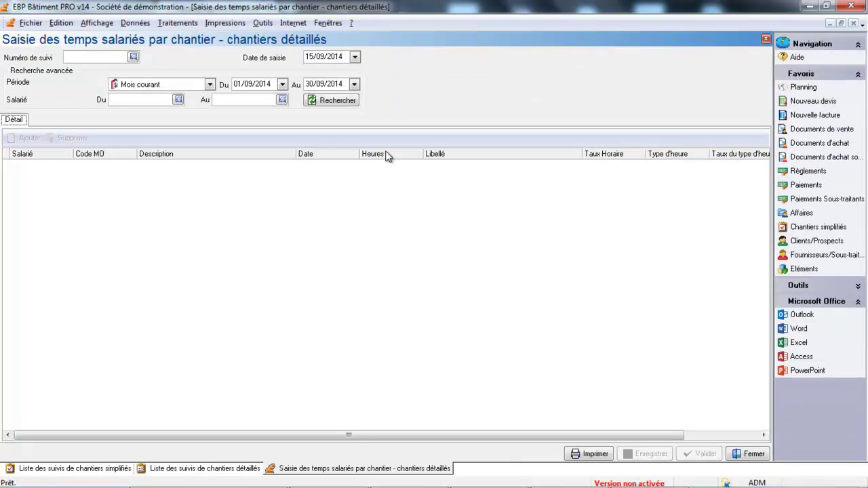
left_click(134, 57)
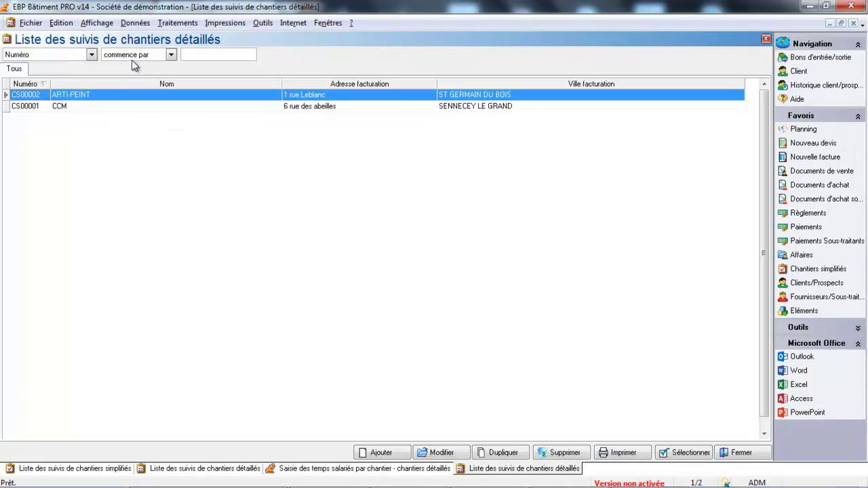
double_click(112, 95)
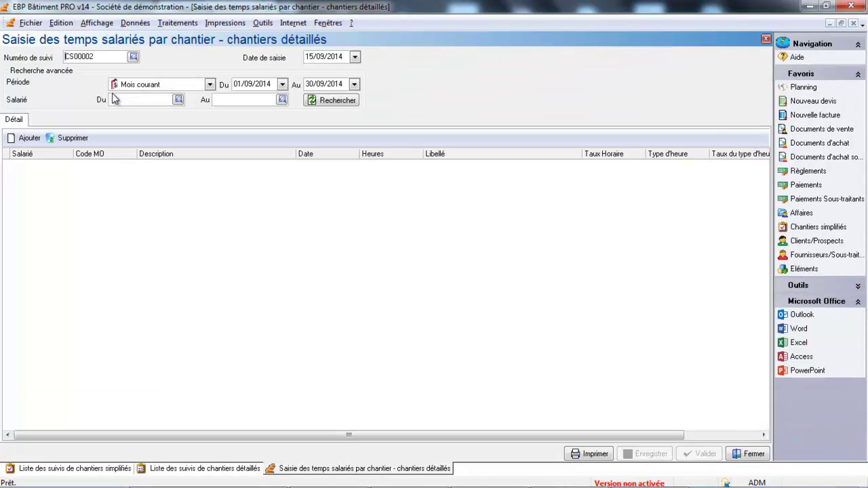
- Select employee code 01 for the time entry and add a line for follow-up CS00002
left_click(177, 100)
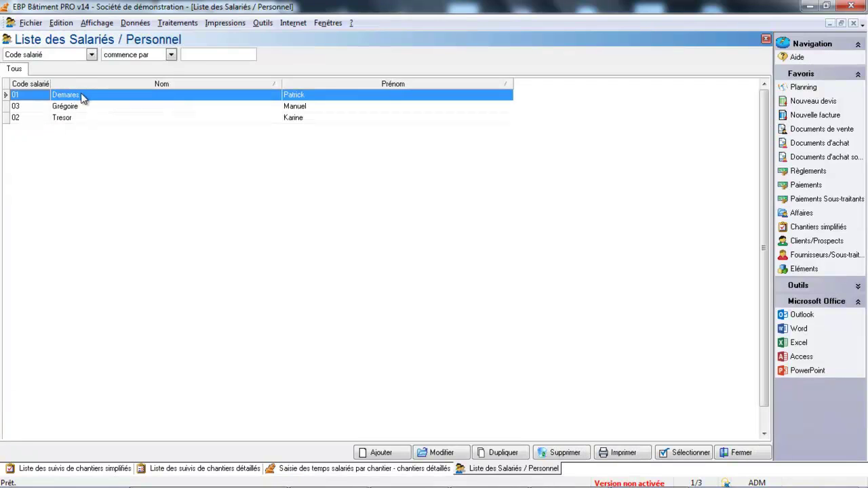
double_click(82, 99)
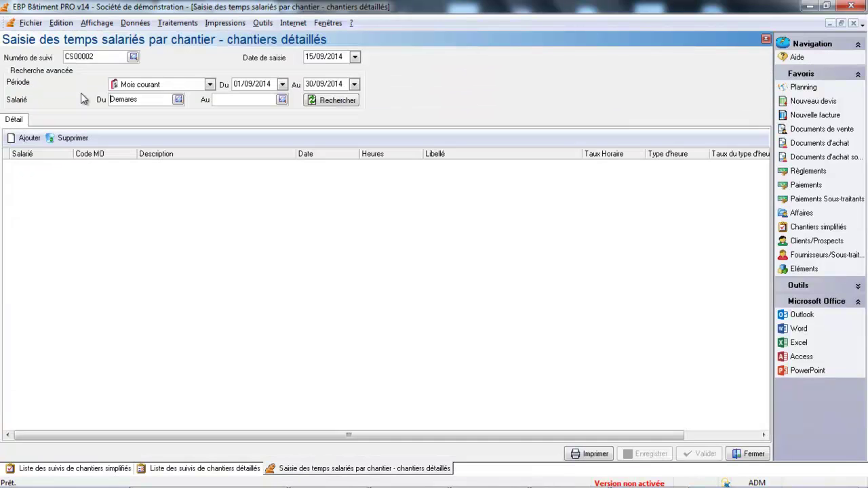
left_click(283, 102)
double_click(247, 119)
left_click(29, 138)
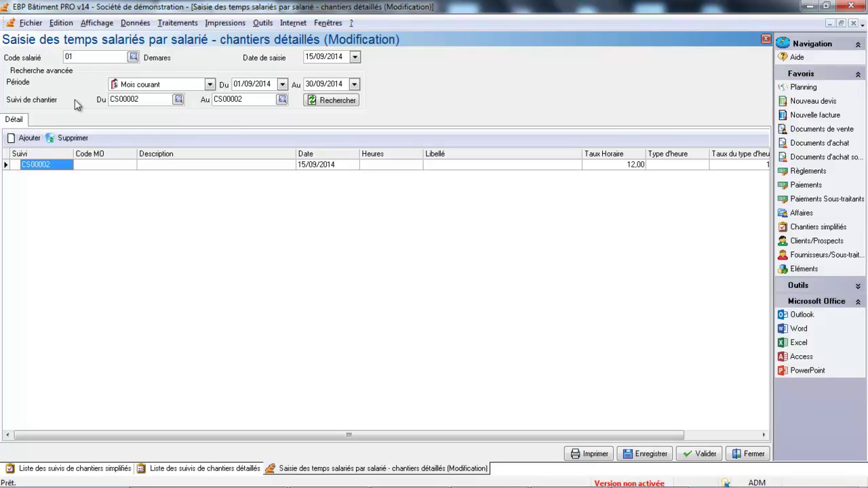
- Assign the labour element EL00006, MO Peinture, to the CS00002 time line
left_click(114, 164)
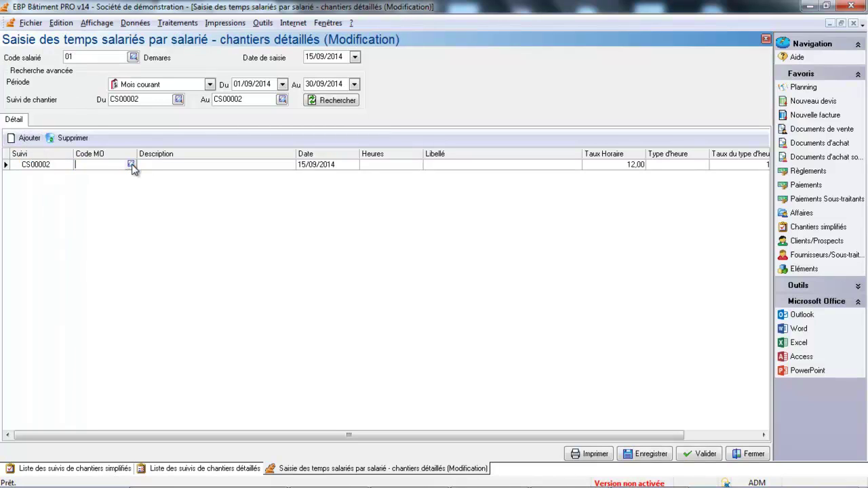
left_click(131, 165)
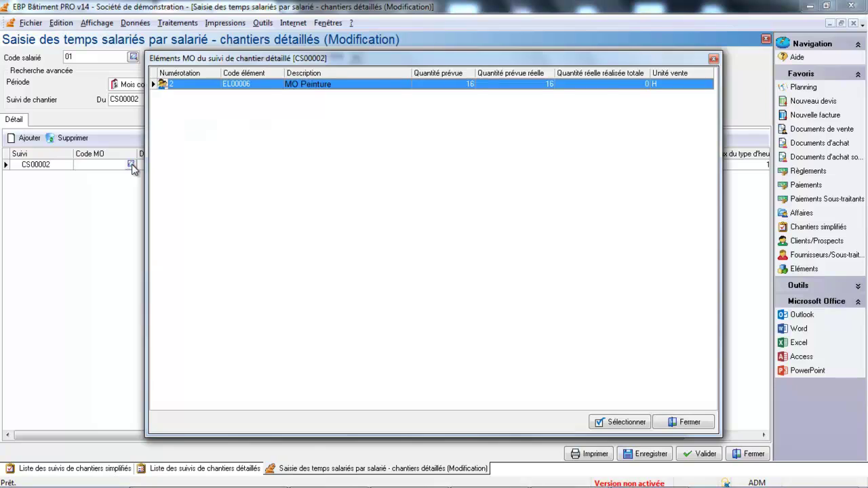
double_click(266, 86)
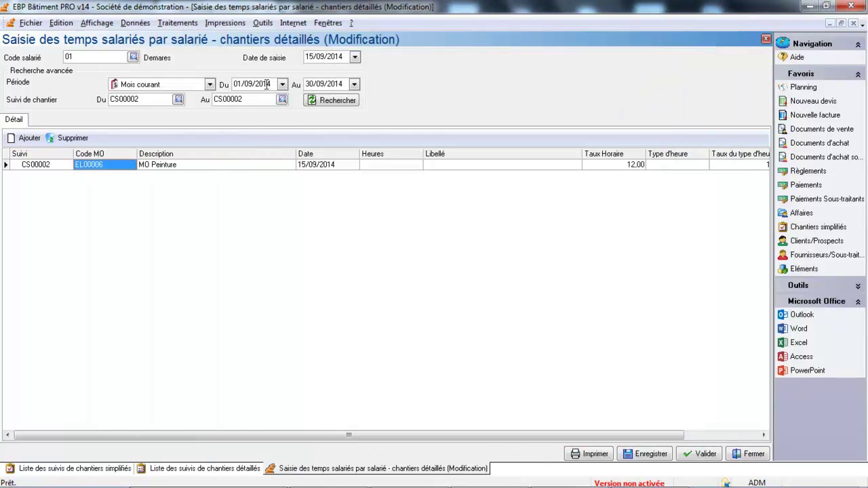
- Enter 14 hours on the MO Peinture time line with the label "Peinture chambre et cuisine"
left_click(375, 166)
double_click(375, 166)
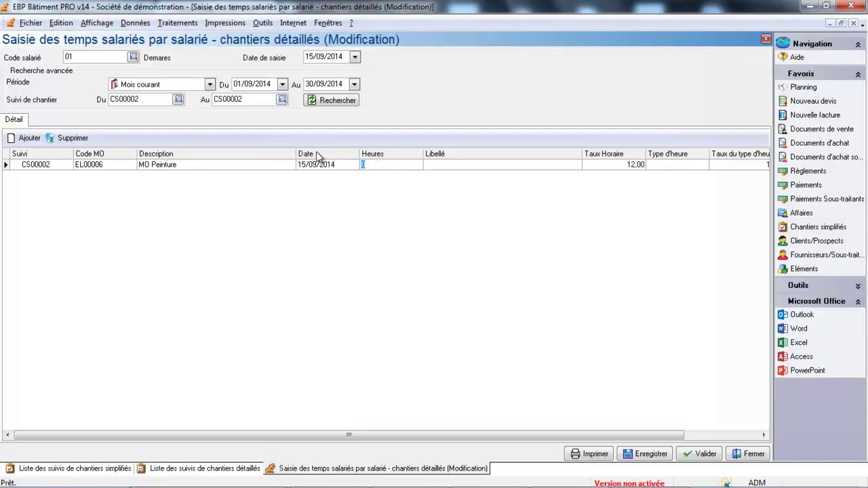
type("14")
key("Tab")
left_click(437, 167)
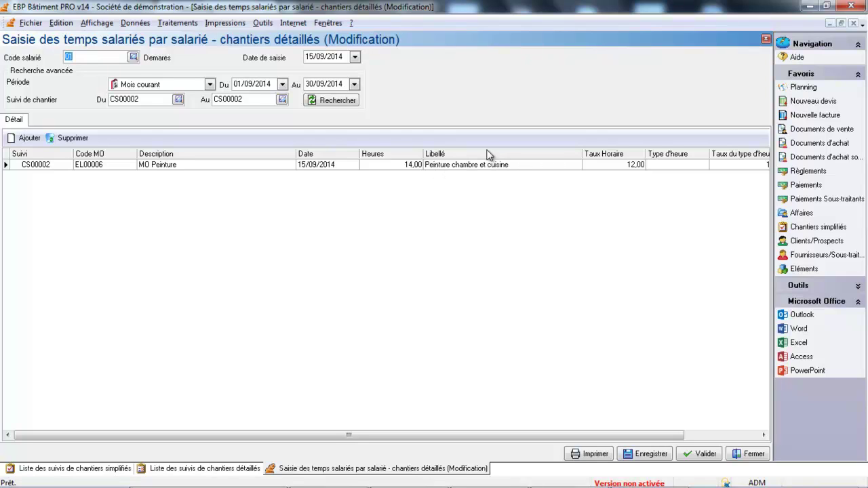
- Set the line's hour type to NORMALE - [100%], then save and close the time entry
left_click(669, 167)
left_click(673, 166)
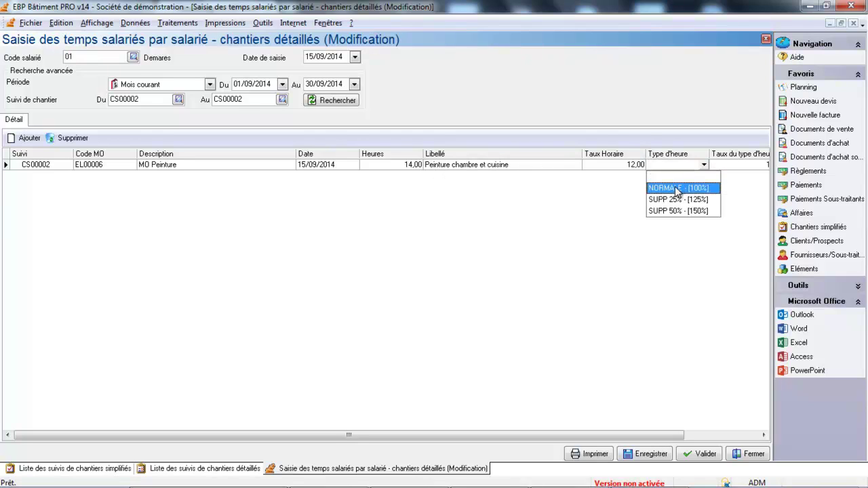
left_click(674, 188)
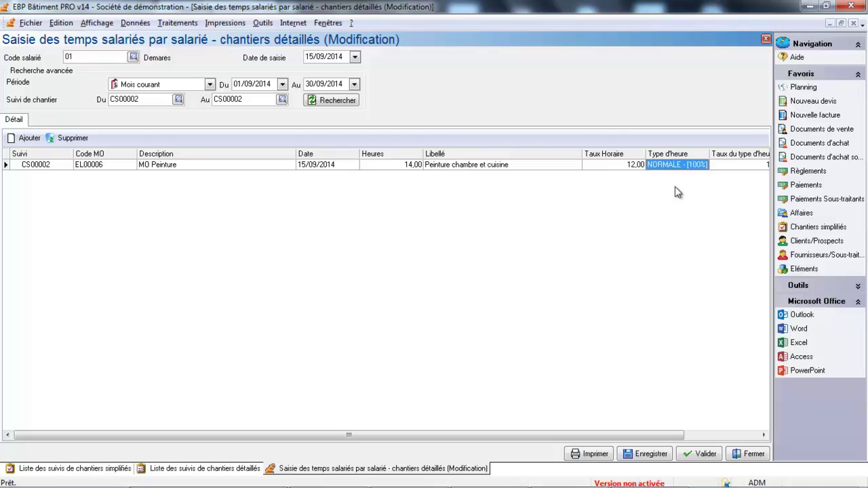
left_click(648, 455)
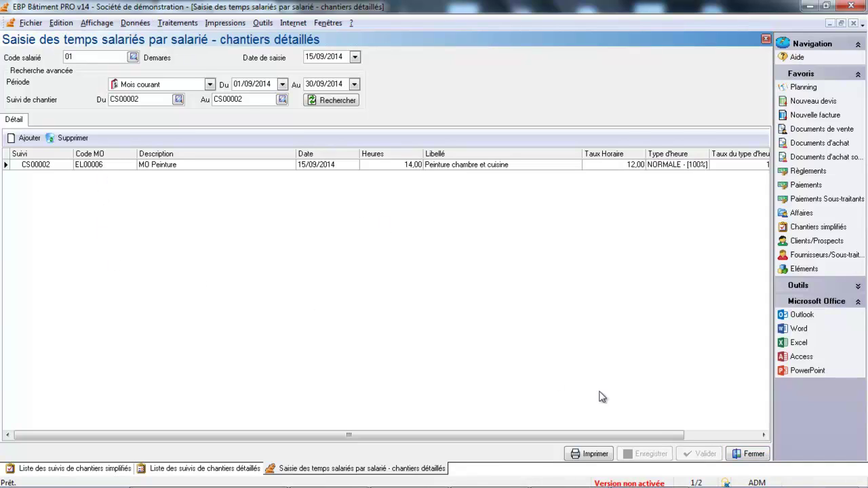
left_click(749, 455)
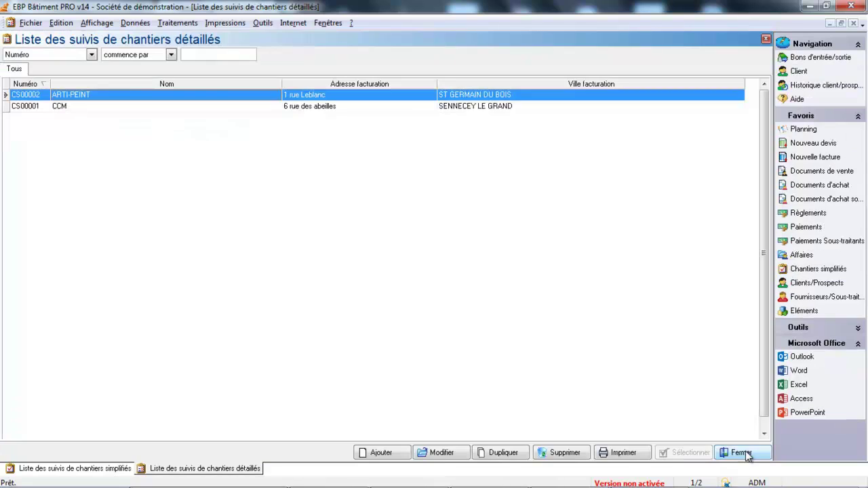
- Preview the Détail printout of detailed follow-up CS00002 and examine its planned and actual quantities, costs and totals
double_click(215, 97)
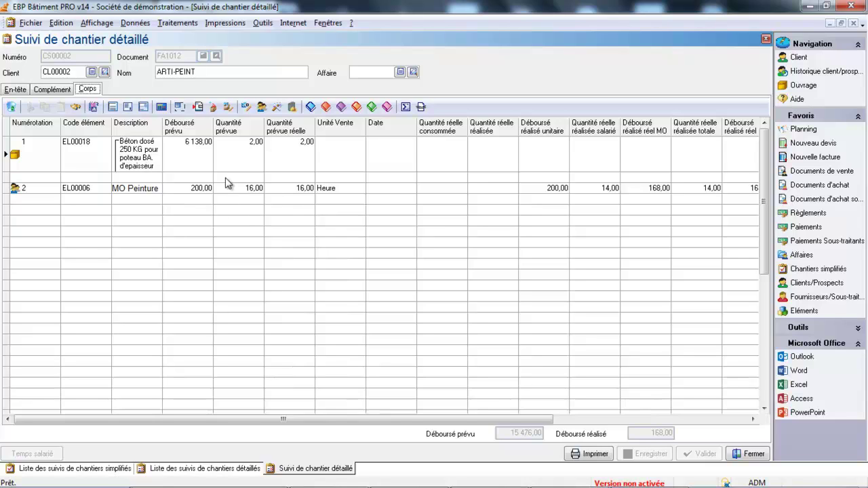
left_click(591, 459)
left_click(368, 192)
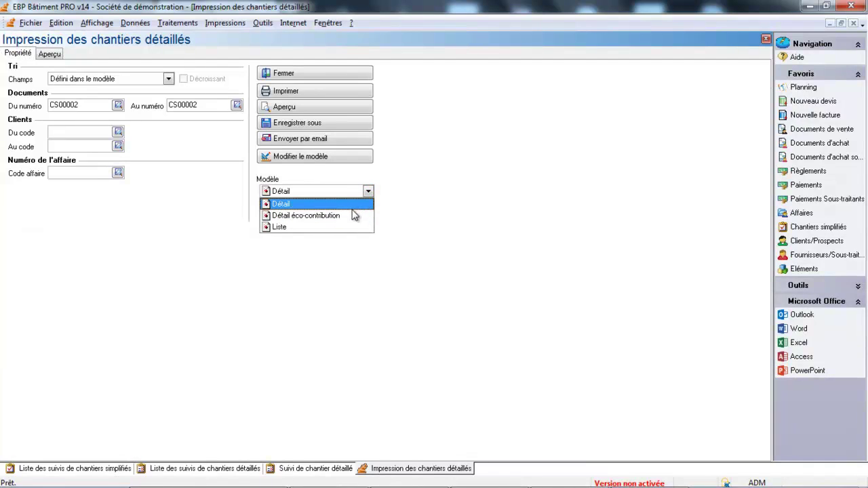
left_click(324, 108)
left_click(324, 108)
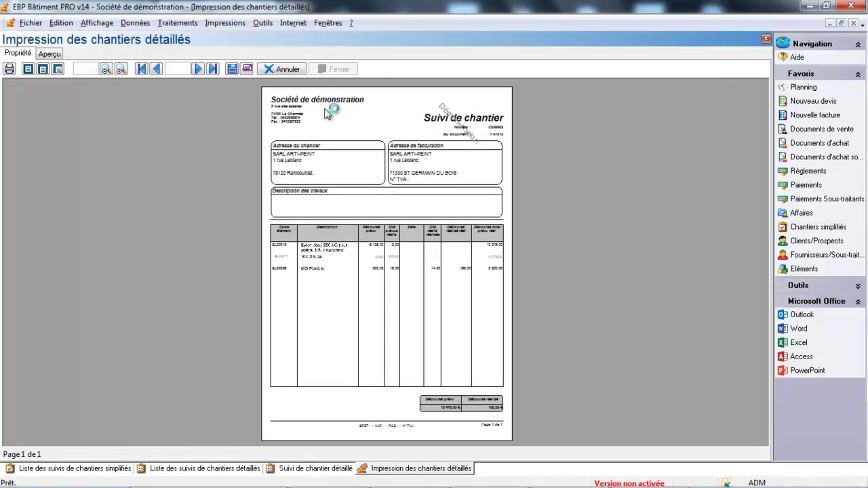
left_click(121, 69)
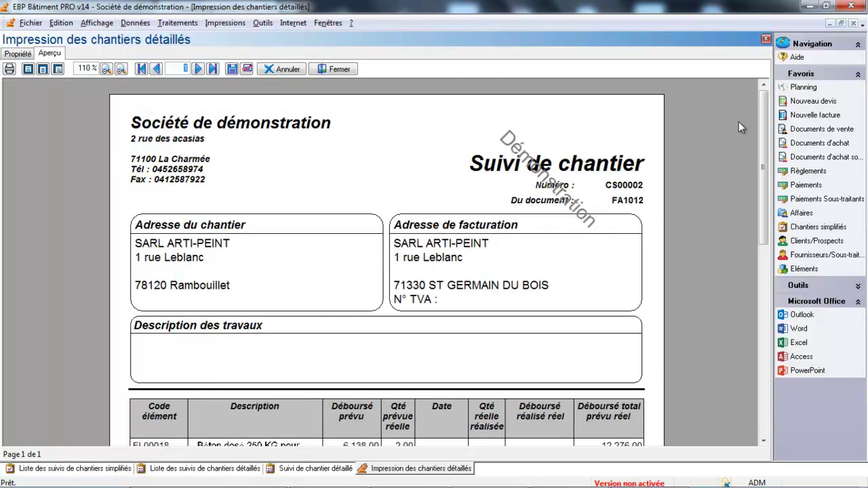
left_click_drag(766, 117, 785, 216)
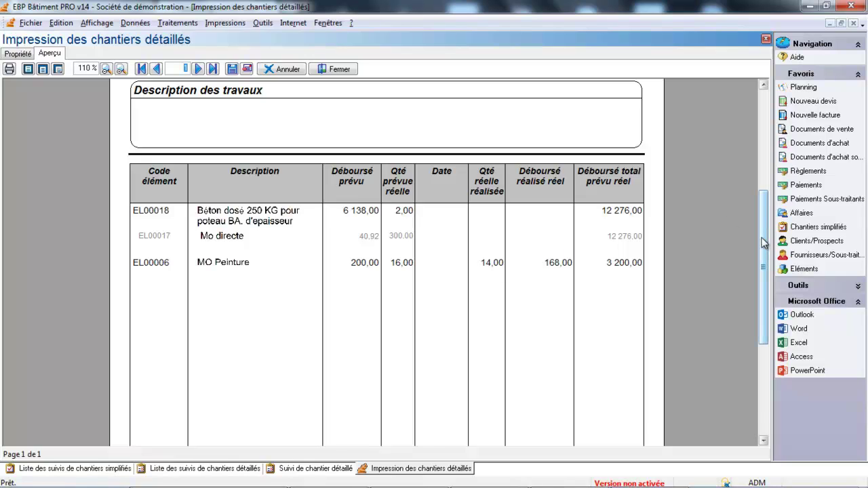
left_click_drag(764, 243, 781, 341)
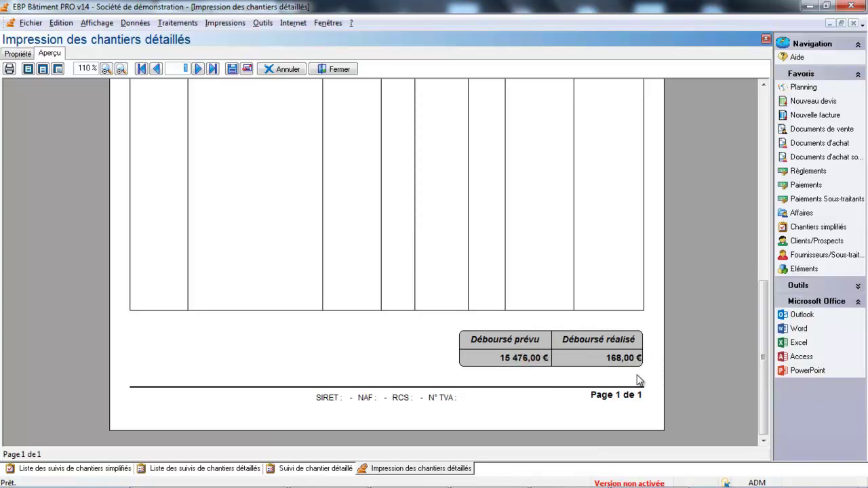
left_click_drag(763, 399, 746, 273)
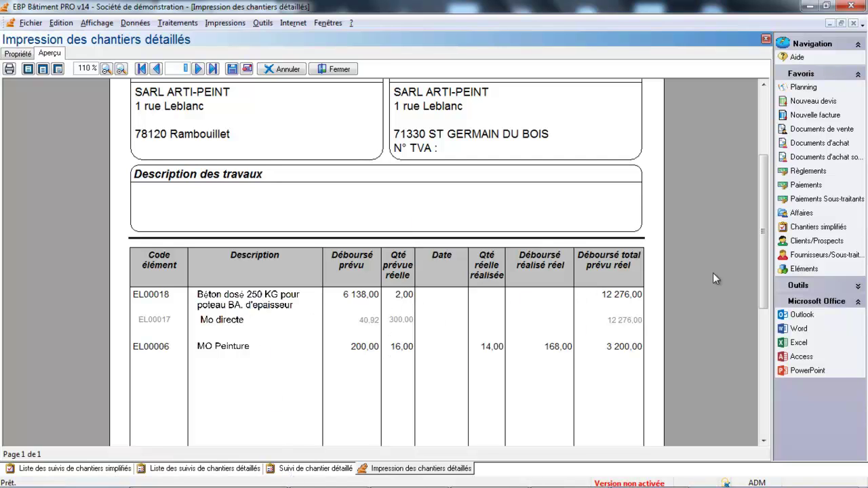
left_click_drag(763, 245, 815, 344)
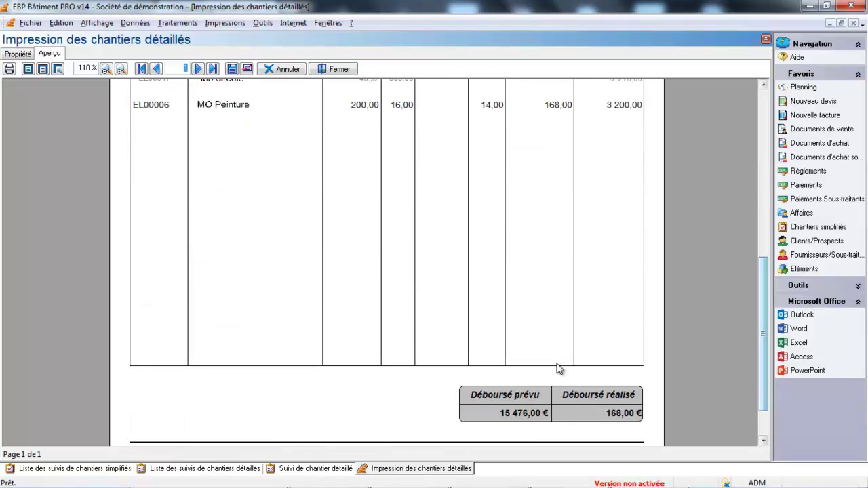